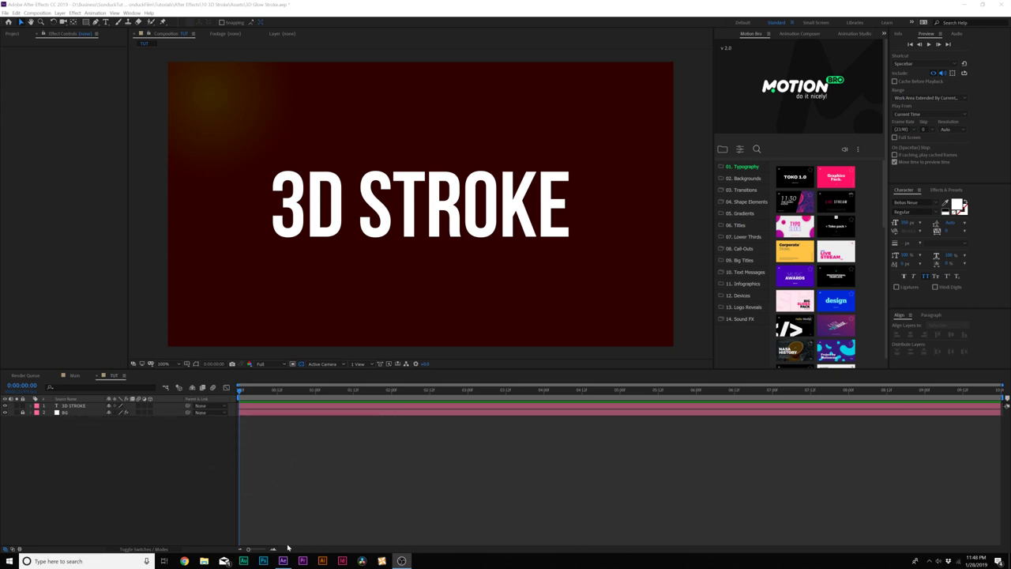
Pre-compose the 3D STROKE text layer into a new composition named "Placeholder"
left_click(75, 405)
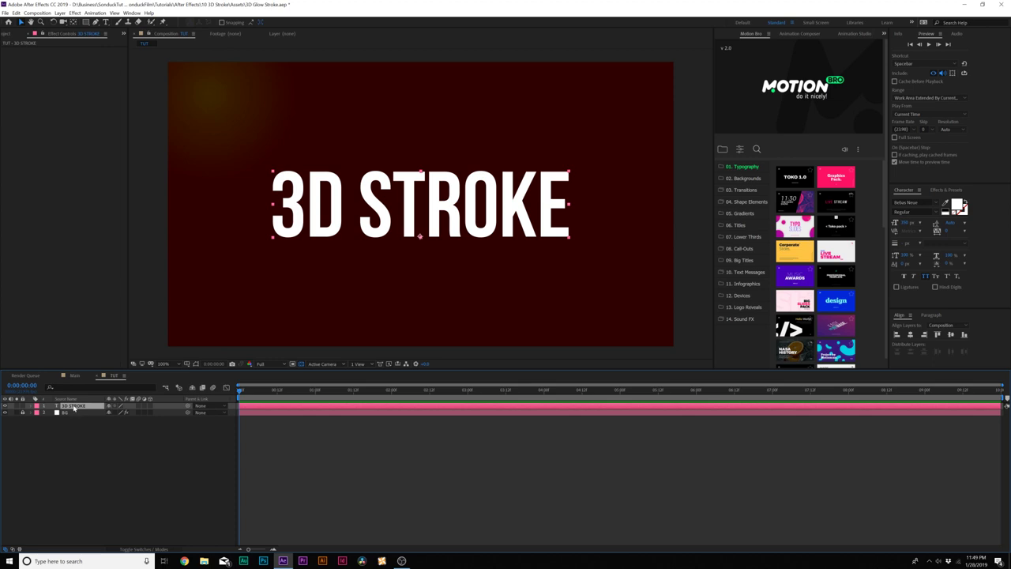
left_click(60, 13)
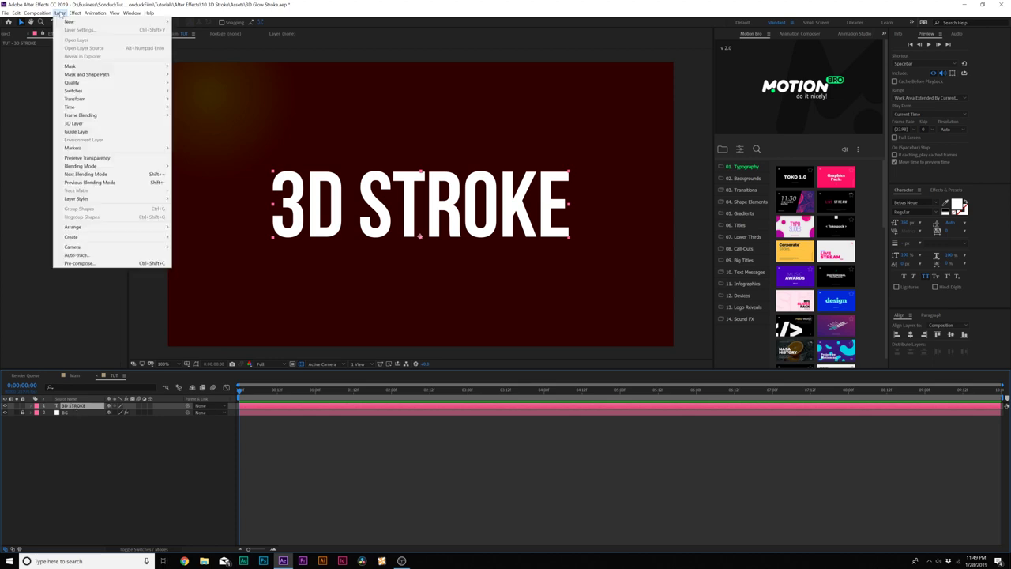
left_click(106, 262)
type("Pla")
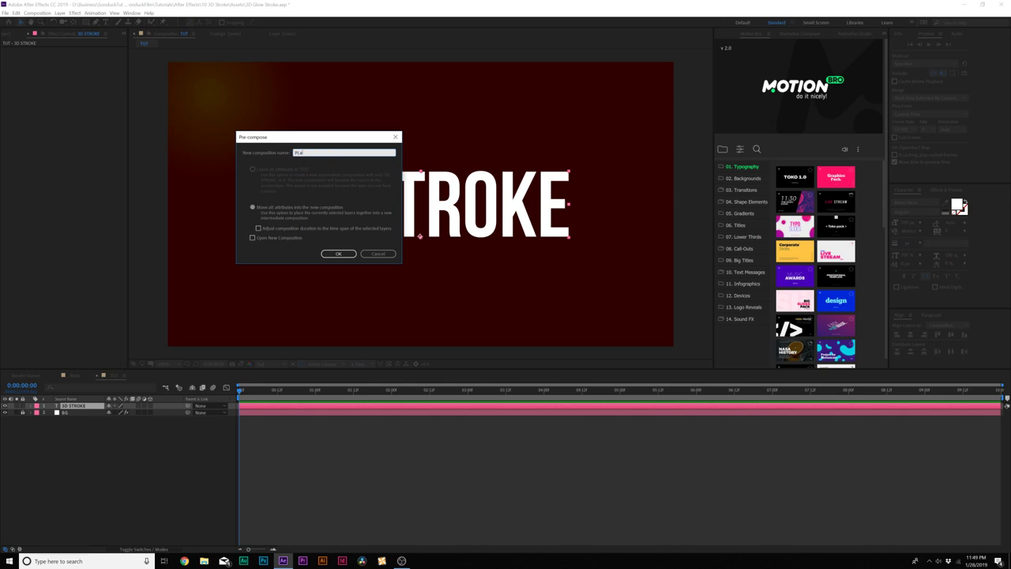
type("ceholder")
left_click(338, 253)
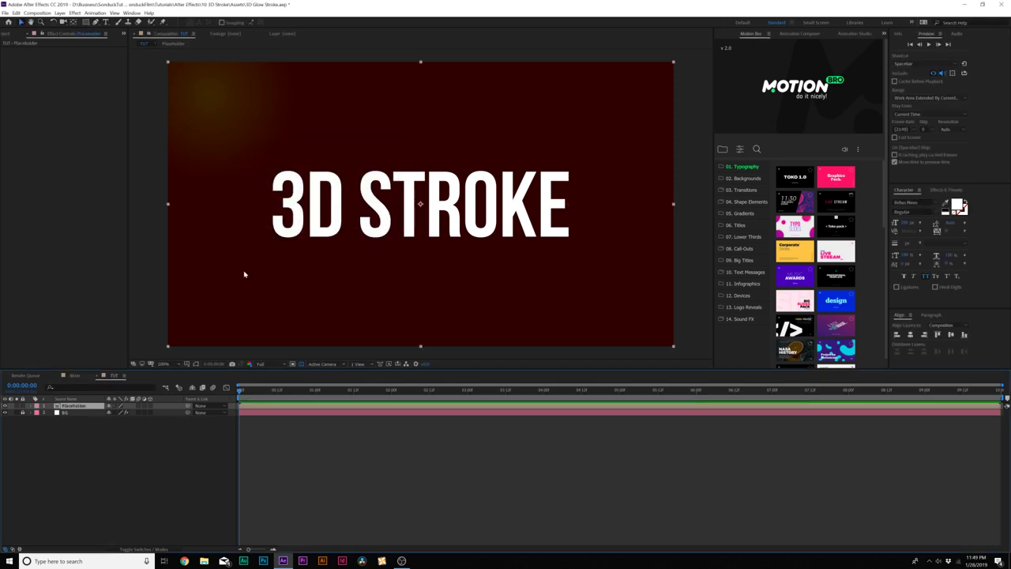
left_click(168, 428)
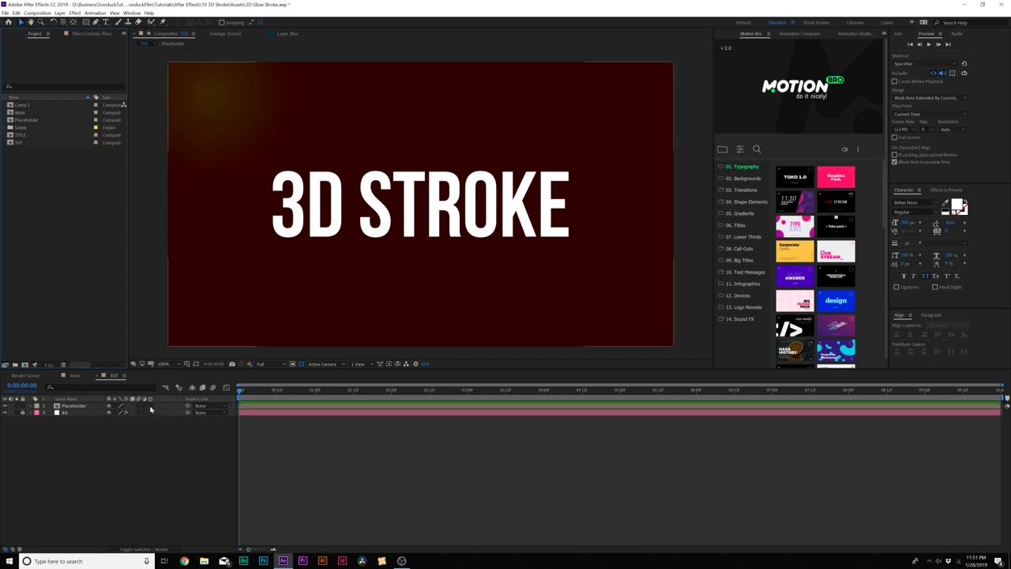
Make the Placeholder layer a 3D layer and duplicate it
left_click(150, 406)
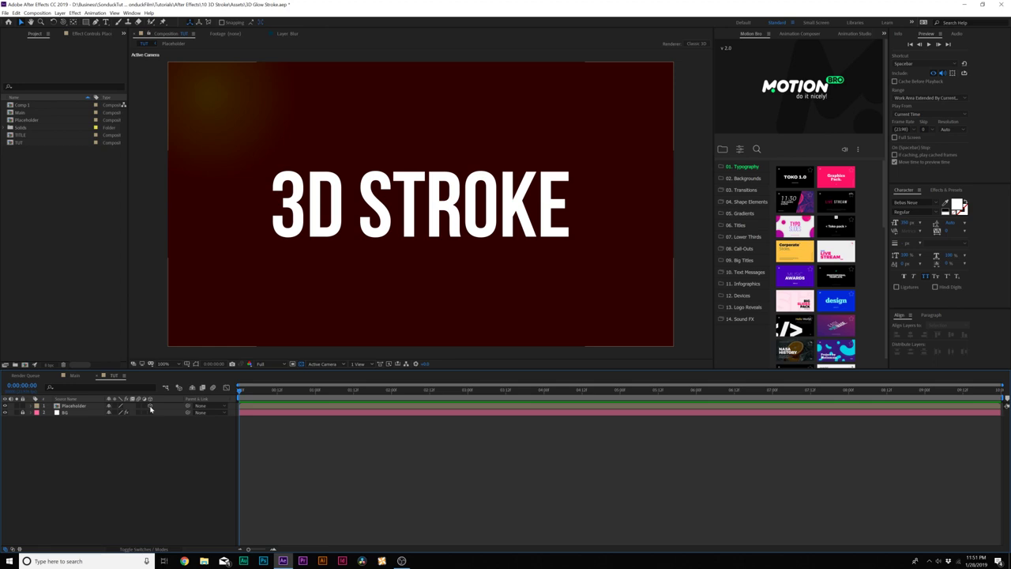
left_click(66, 406)
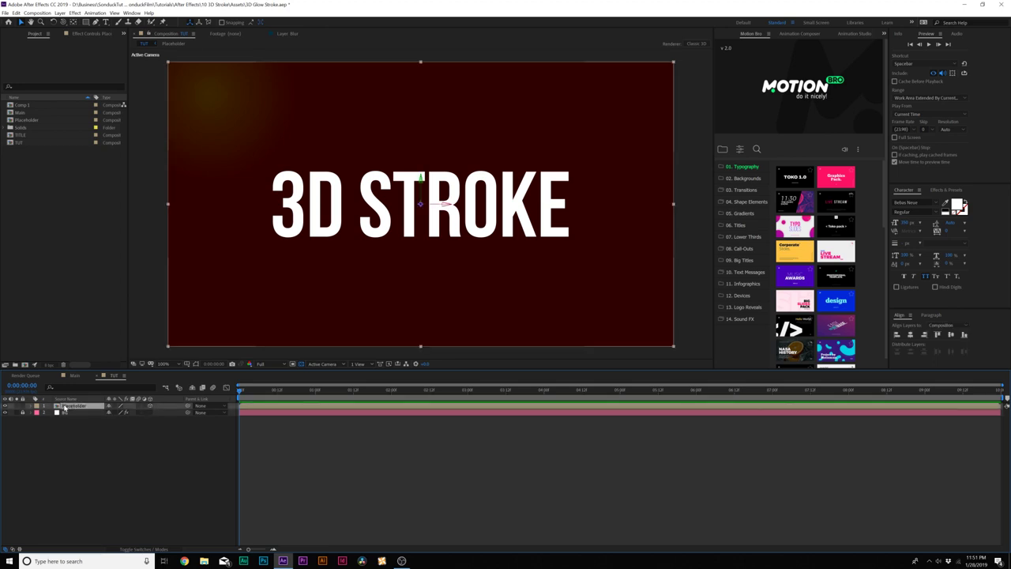
left_click(17, 13)
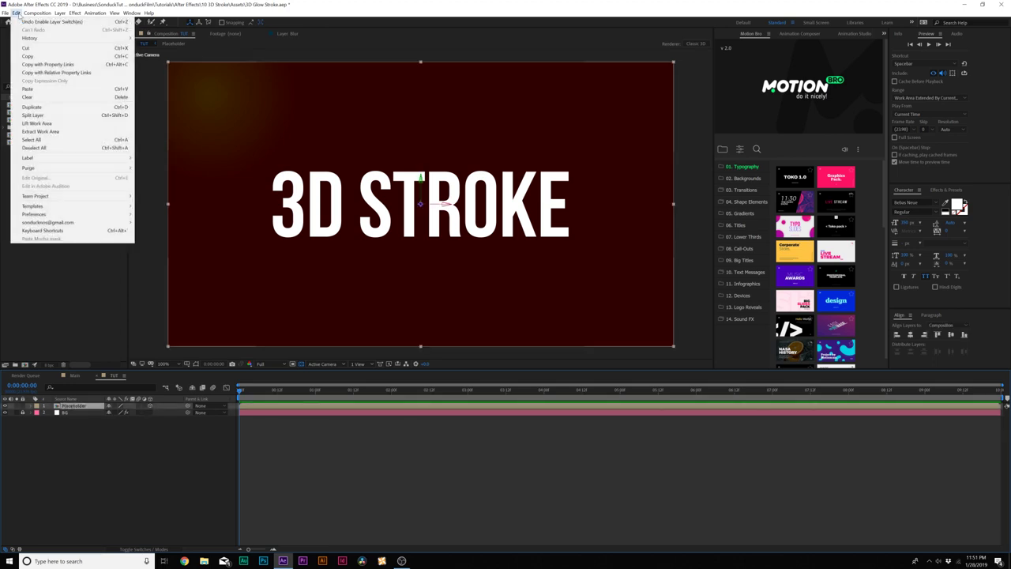
left_click(36, 107)
left_click_drag(47, 136, 90, 407)
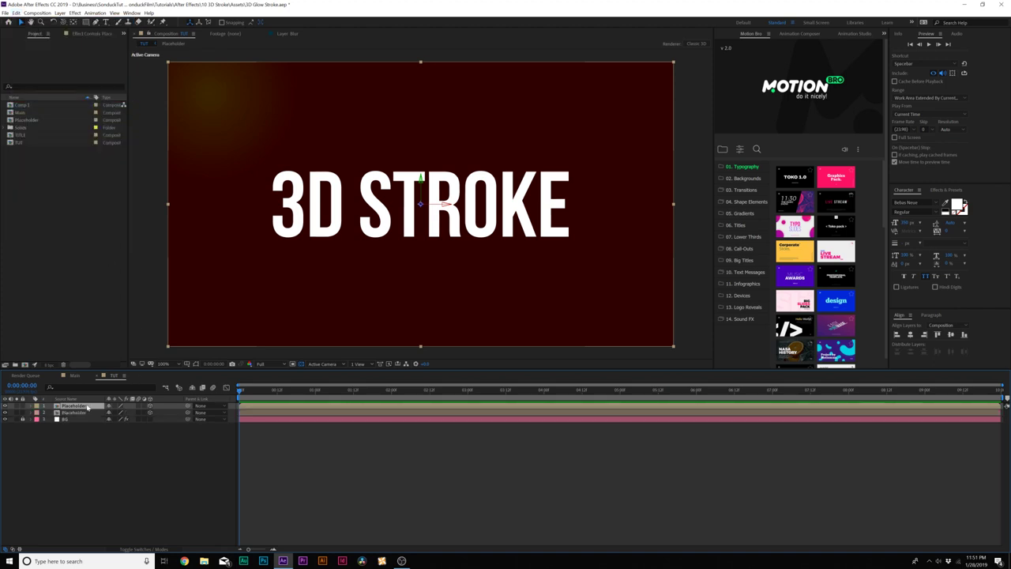
Set the Z position of the lower Placeholder copy to 2, and collapse its properties
left_click(75, 413)
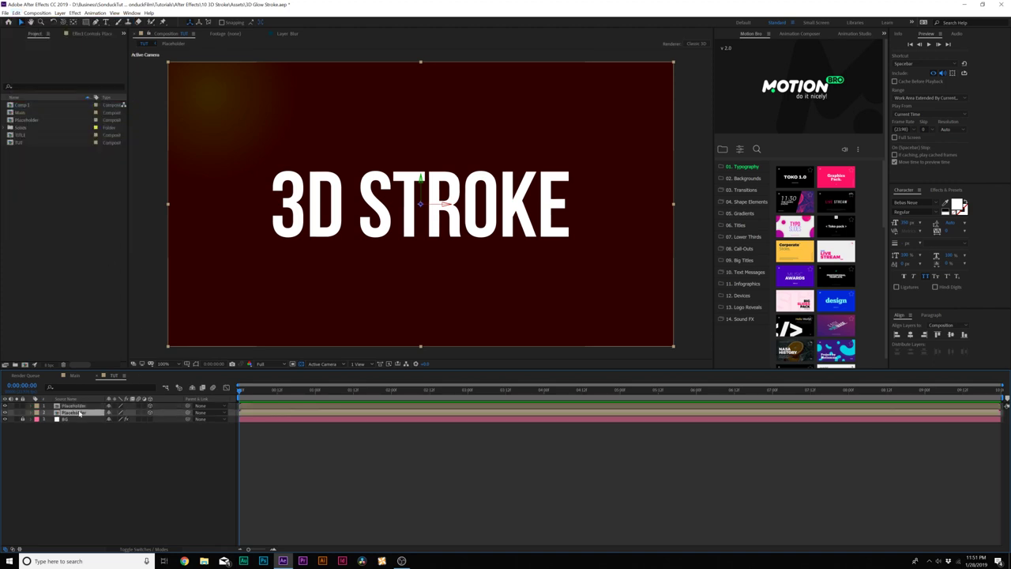
key("p")
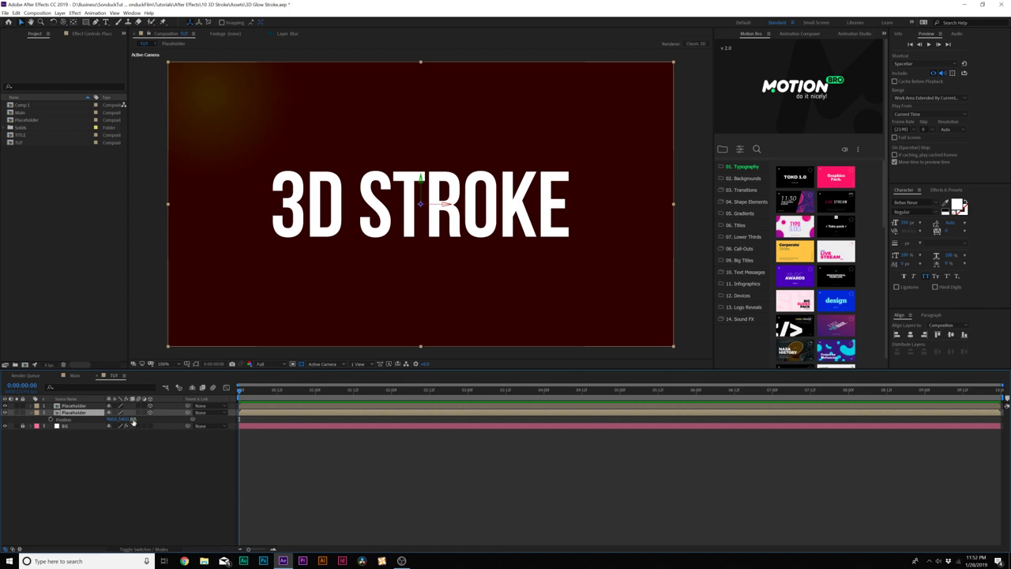
left_click_drag(134, 420, 141, 420)
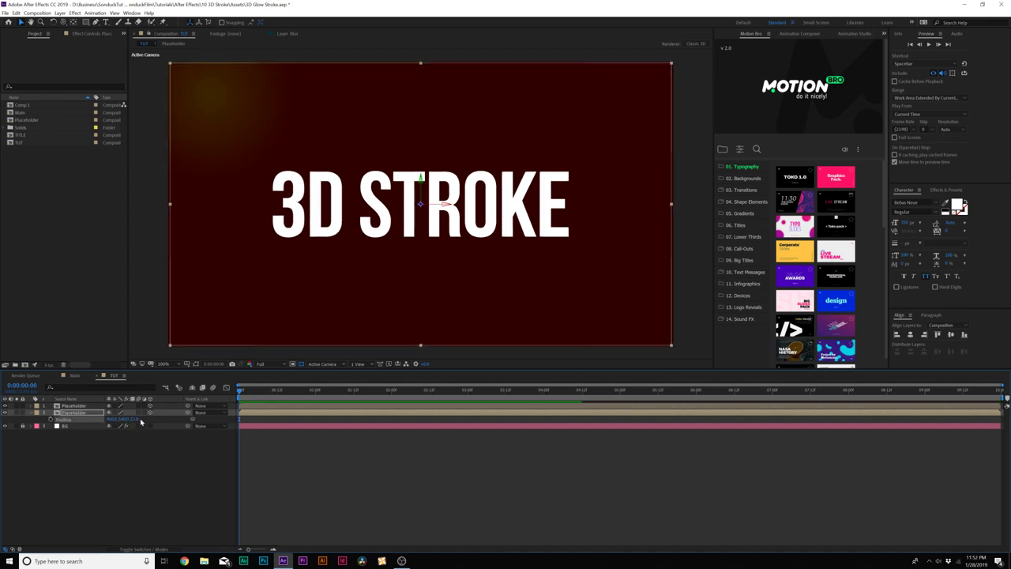
left_click(133, 471)
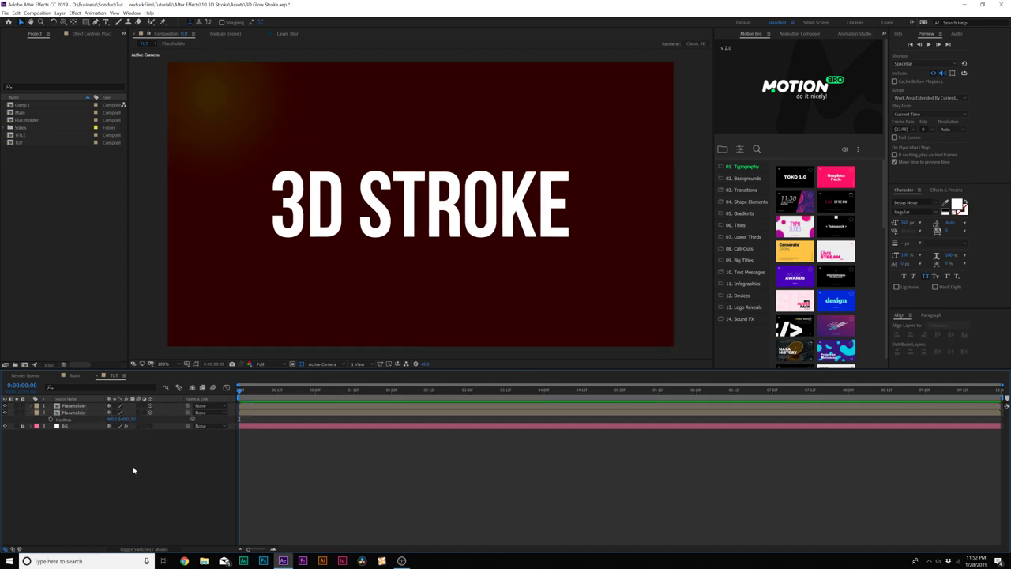
left_click(72, 414)
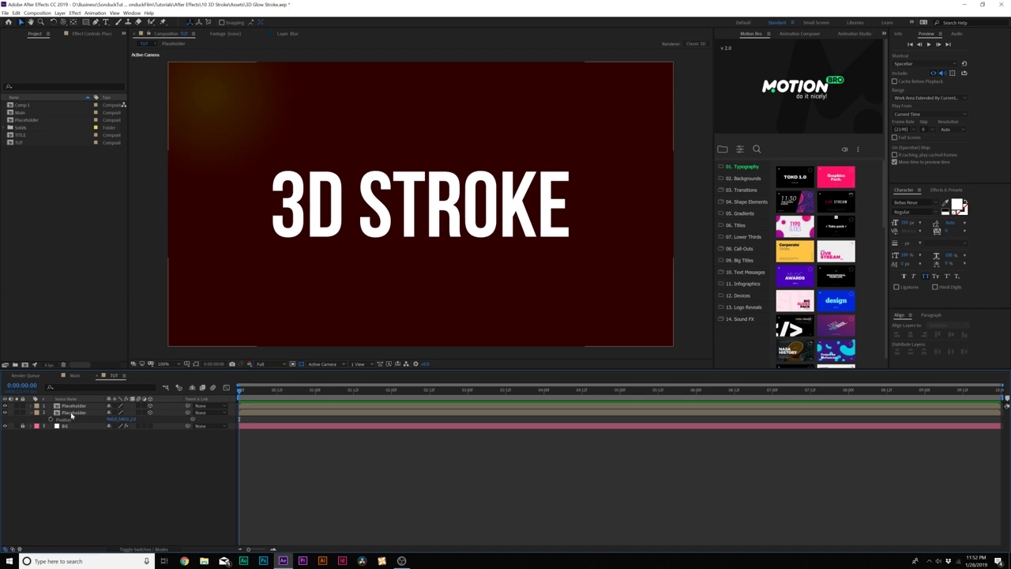
left_click(32, 413)
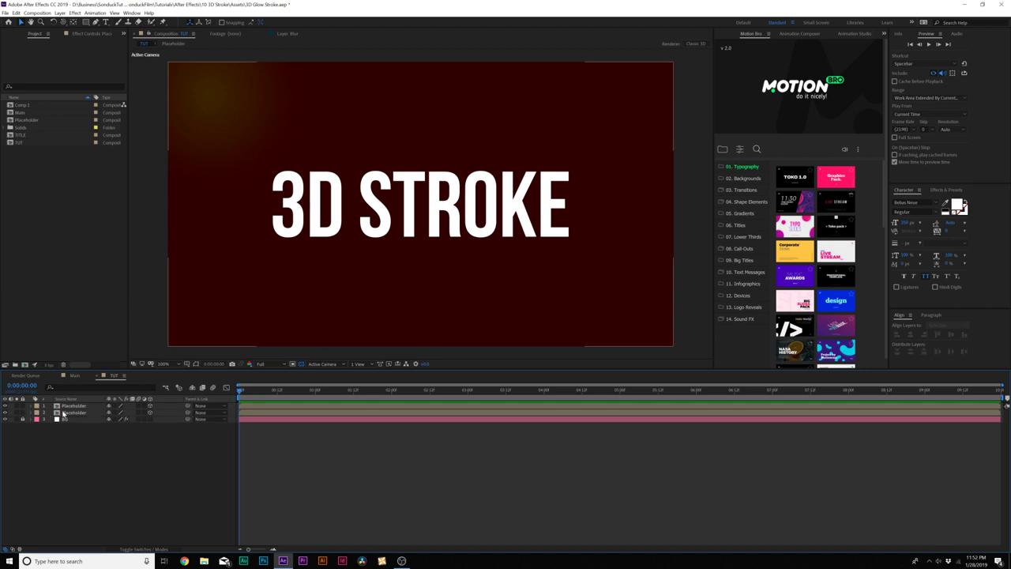
Duplicate the second Placeholder layer and set the Z position of the lowest copy to 4
left_click(87, 414)
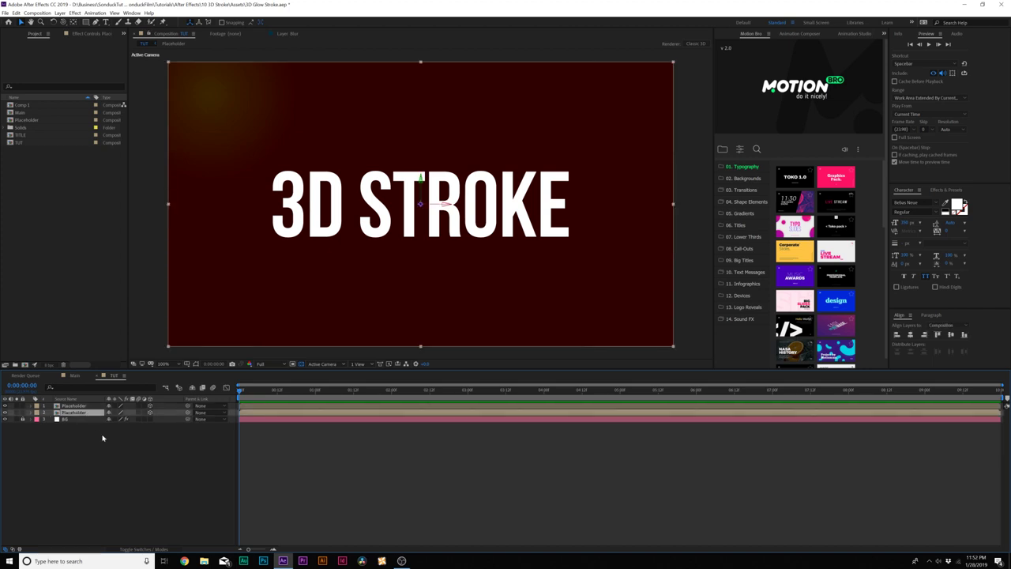
key("ctrl+d")
left_click(77, 420)
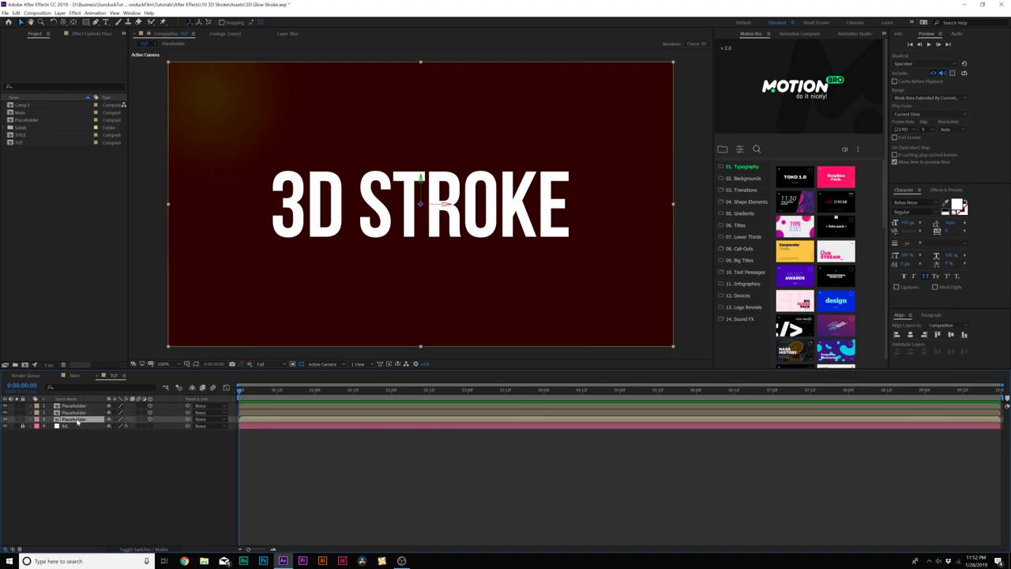
key("p")
left_click(121, 474)
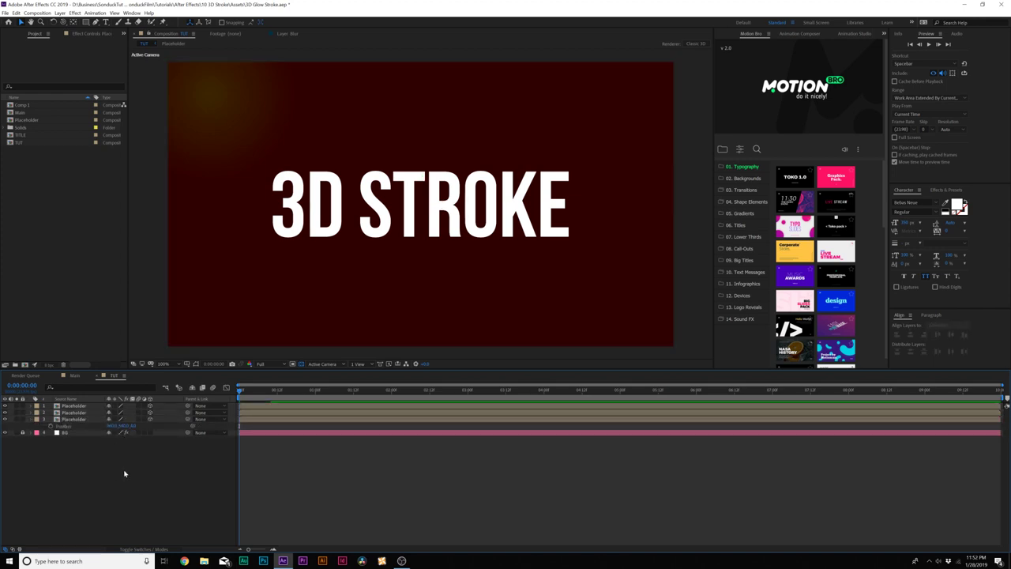
Duplicate all three Placeholder layers, move the copies above BG, and set their Z positions to 6, 8 and 10
left_click(70, 419)
left_click(70, 407, "shift")
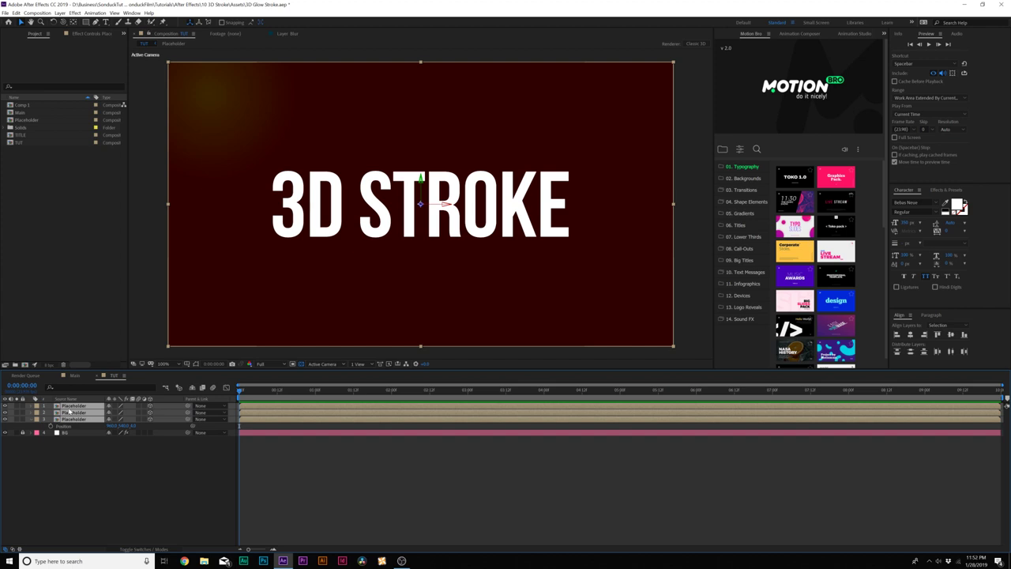
key("ctrl+d")
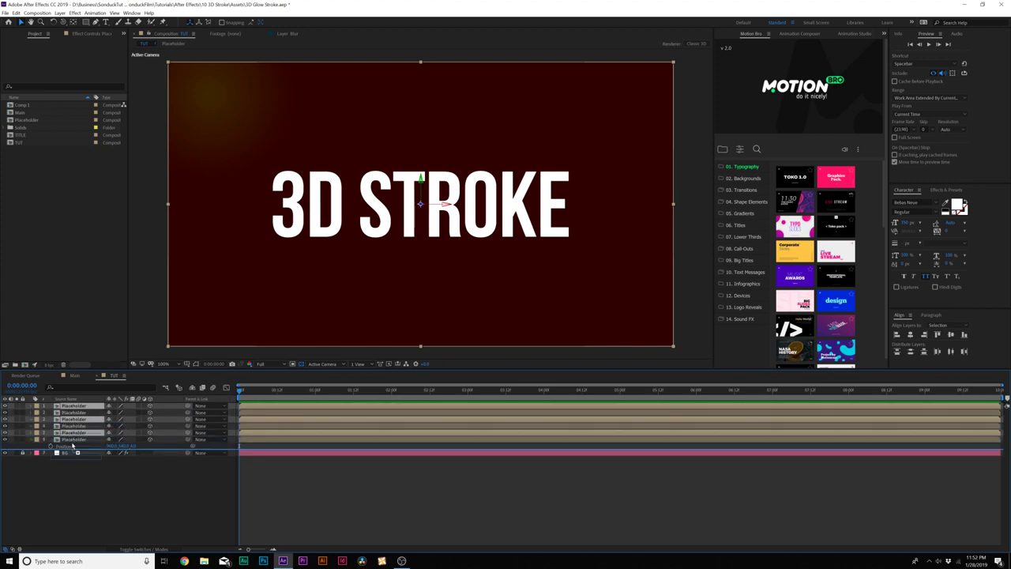
left_click_drag(73, 445, 74, 445)
key("p")
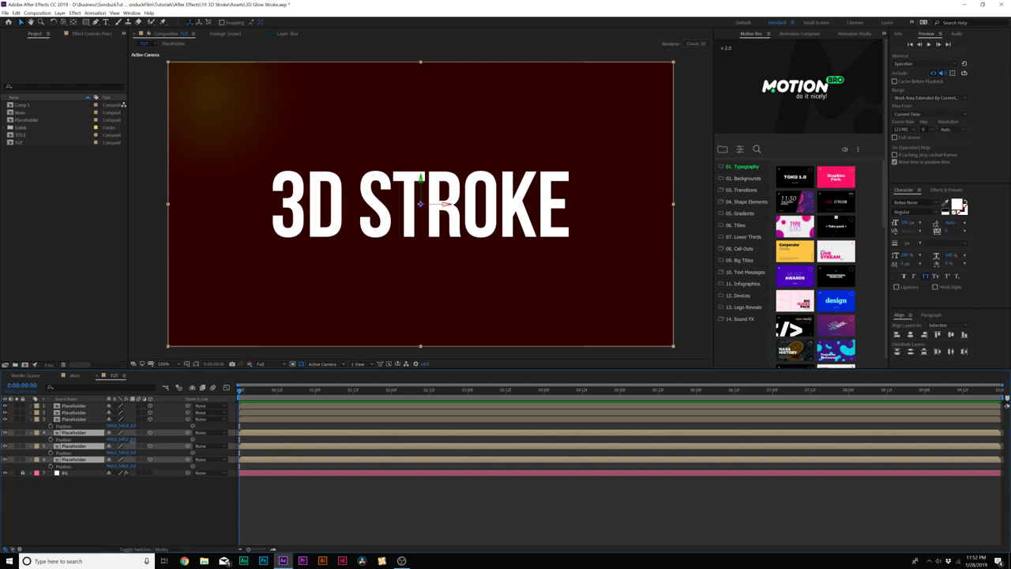
left_click_drag(133, 439, 136, 441)
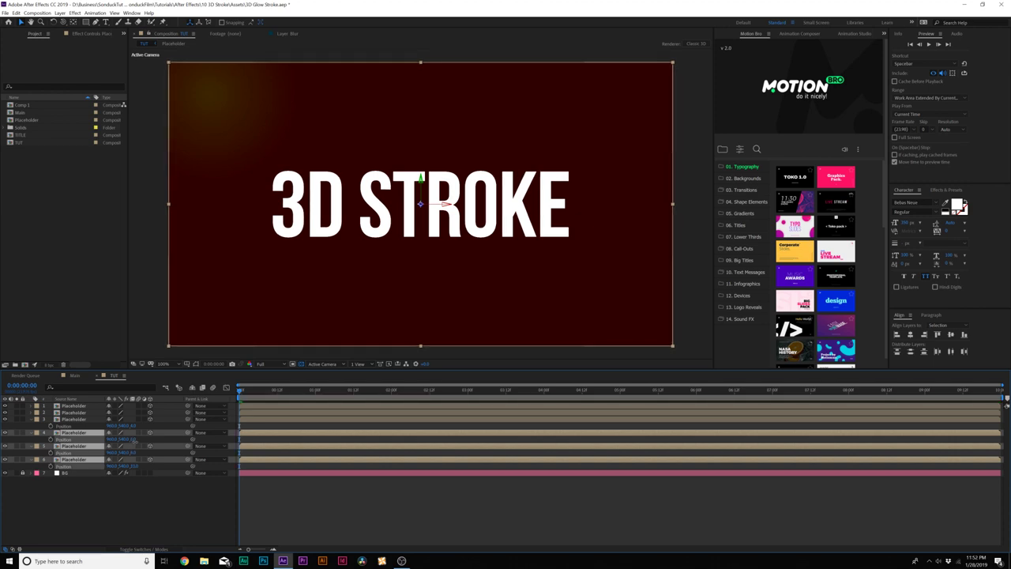
Keep duplicating the Placeholder stack, placing the copies above BG and pushing them deeper in Z, to build 24 layers
key("ctrl+d")
key("ctrl+d")
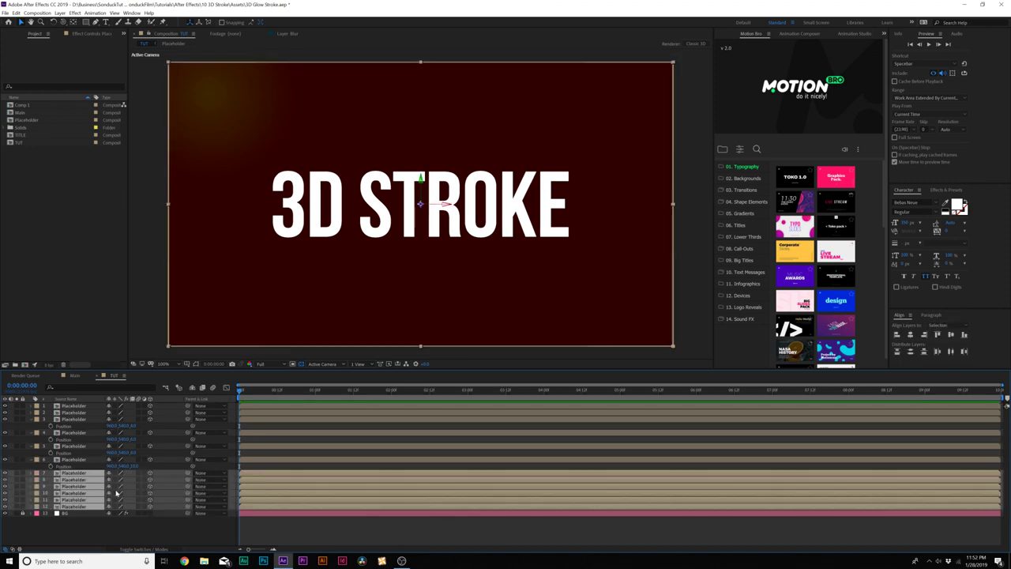
scroll(111, 470, "down", 1)
left_click_drag(132, 468, 136, 468)
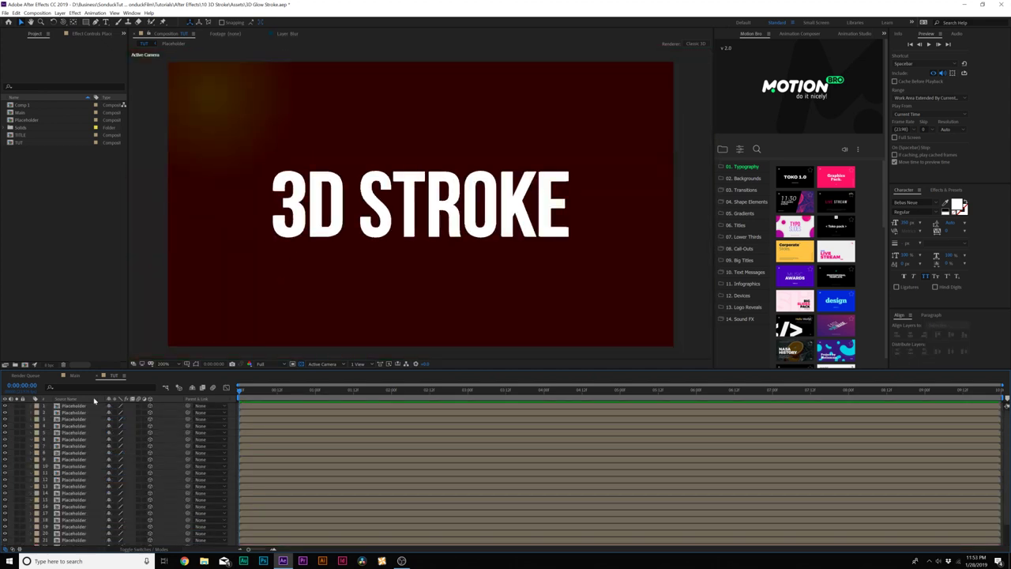
Select all 24 Placeholder layers and pre-compose them into a composition named "Bevel"
left_click(67, 406)
scroll(85, 466, "down", 3)
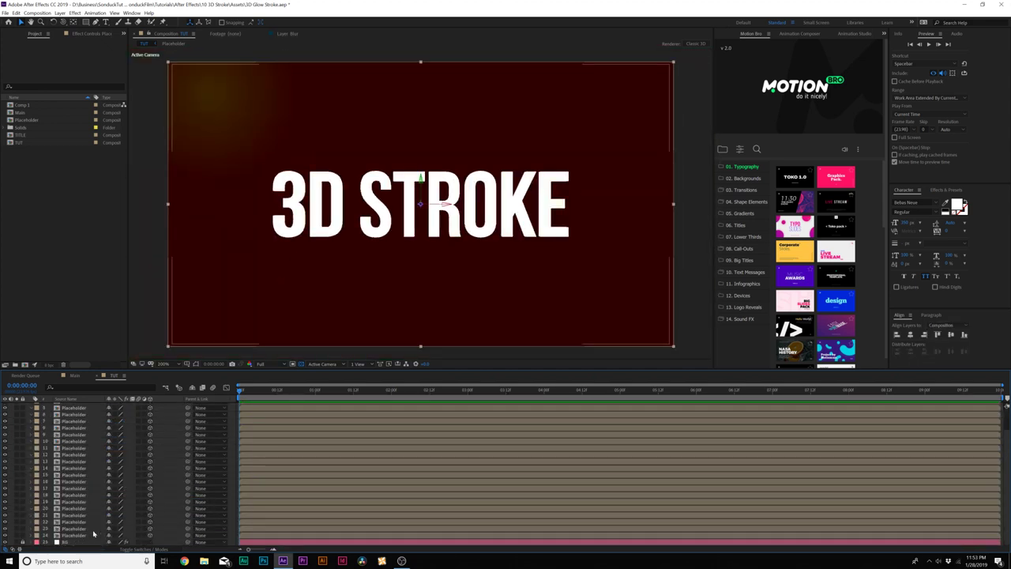
left_click(68, 536, "shift")
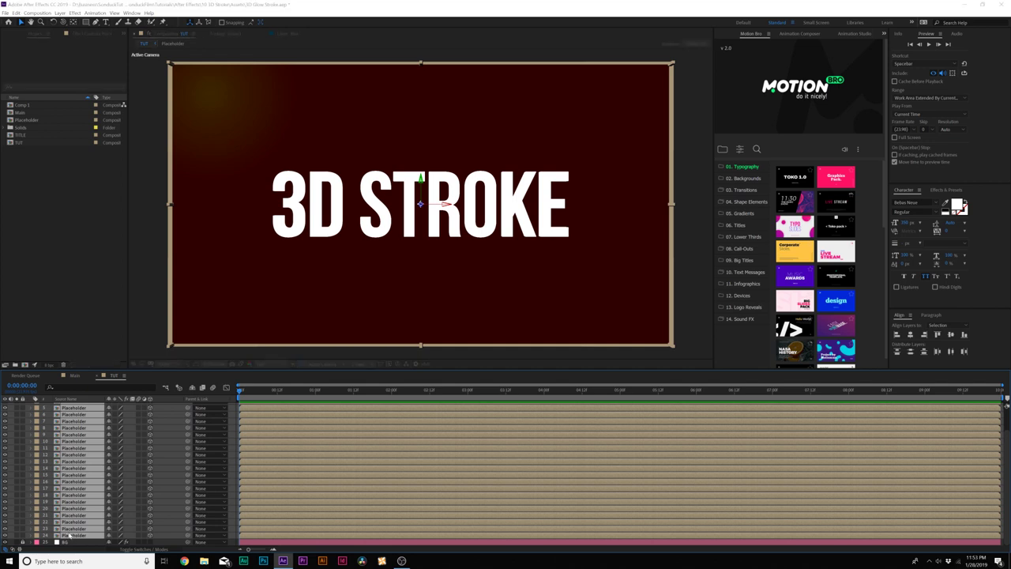
key("ctrl+shift+c")
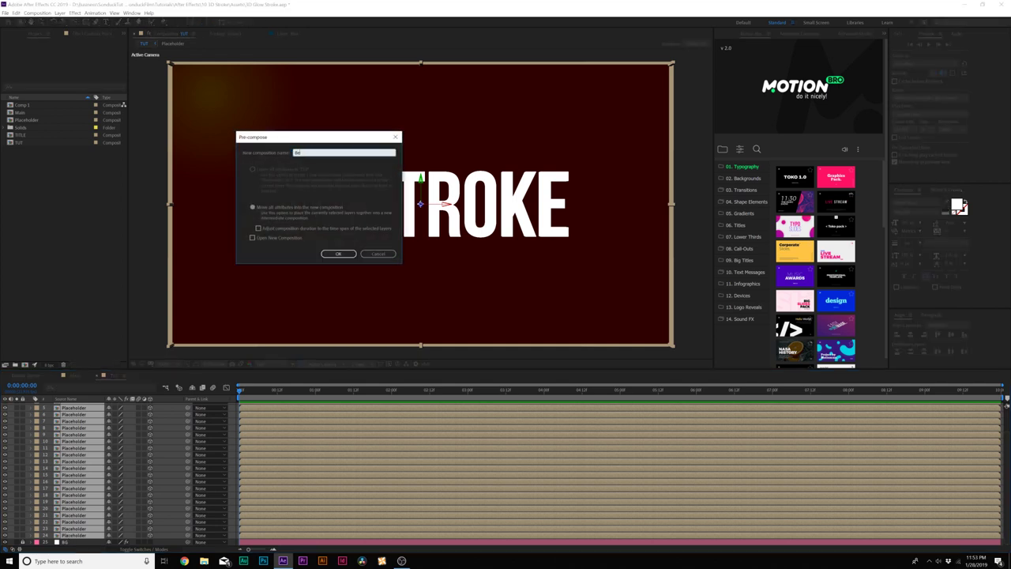
key("Return")
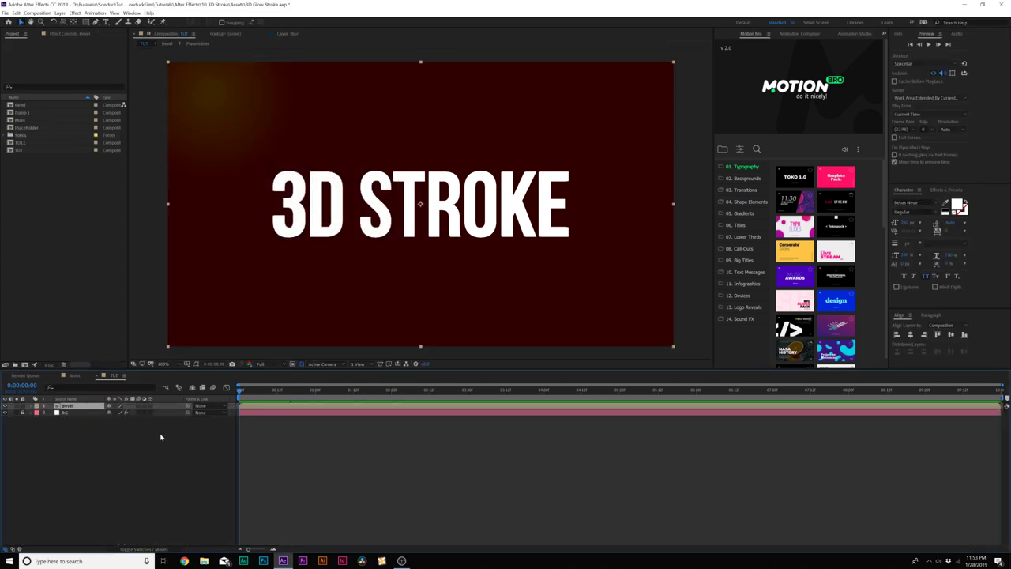
Open the Placeholder composition inside Bevel and change the 3D STROKE text colour to black (000000)
double_click(65, 407)
left_click(76, 407)
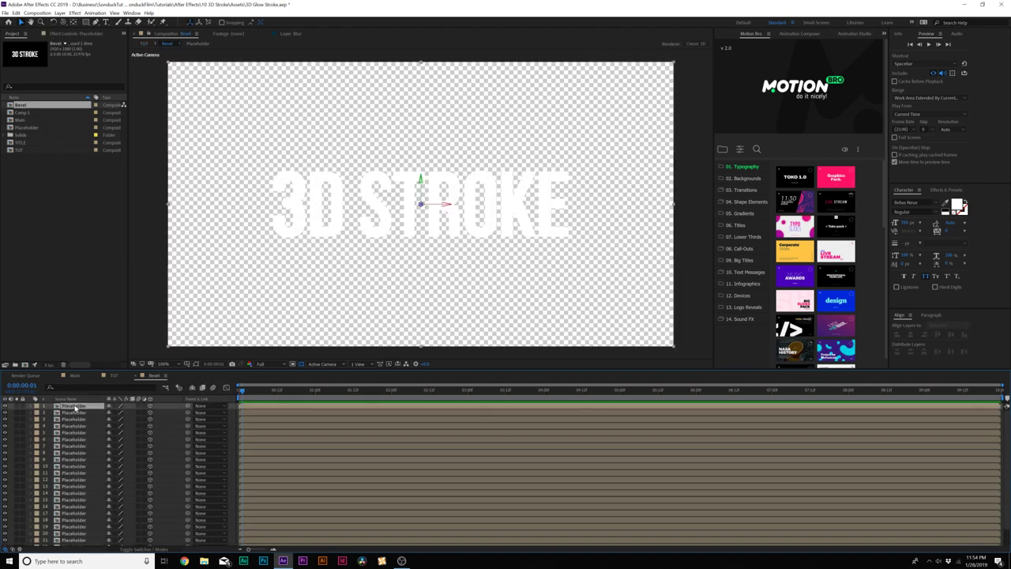
double_click(76, 406)
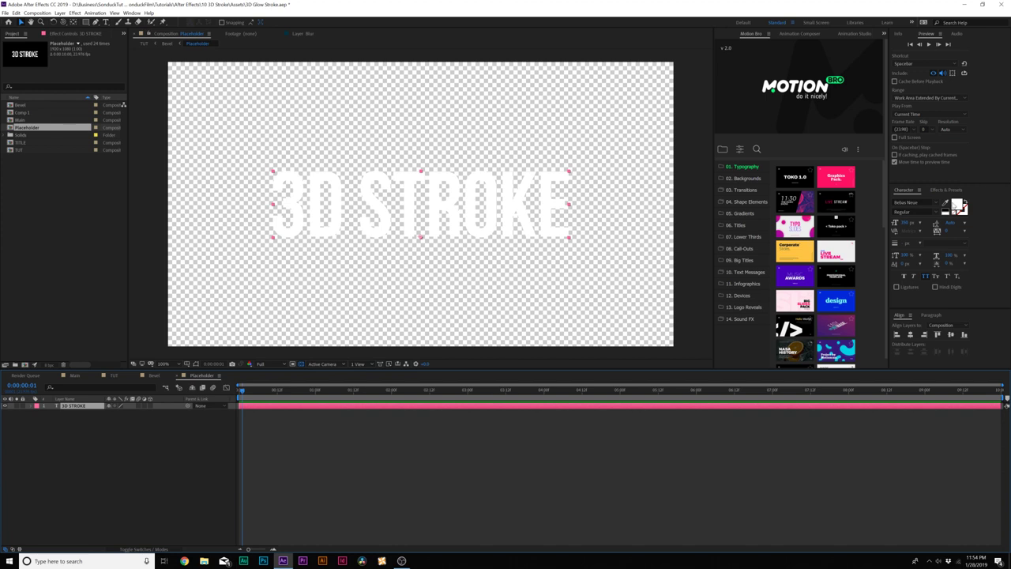
left_click(956, 204)
left_click_drag(624, 301, 583, 351)
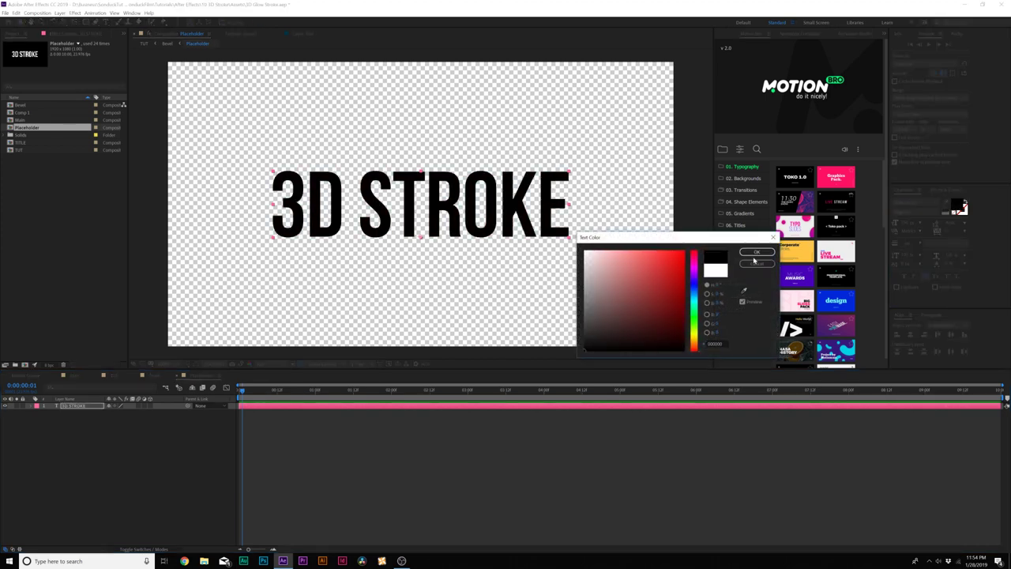
left_click(755, 254)
Copy the black 3D STROKE text layer and paste it above Bevel in the TUT composition
left_click(70, 406)
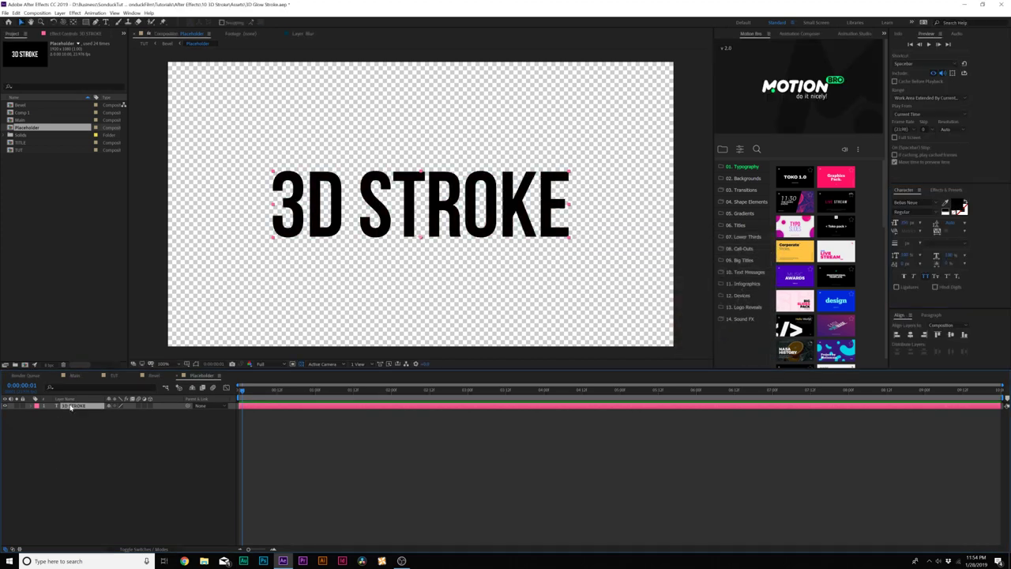
left_click(119, 376)
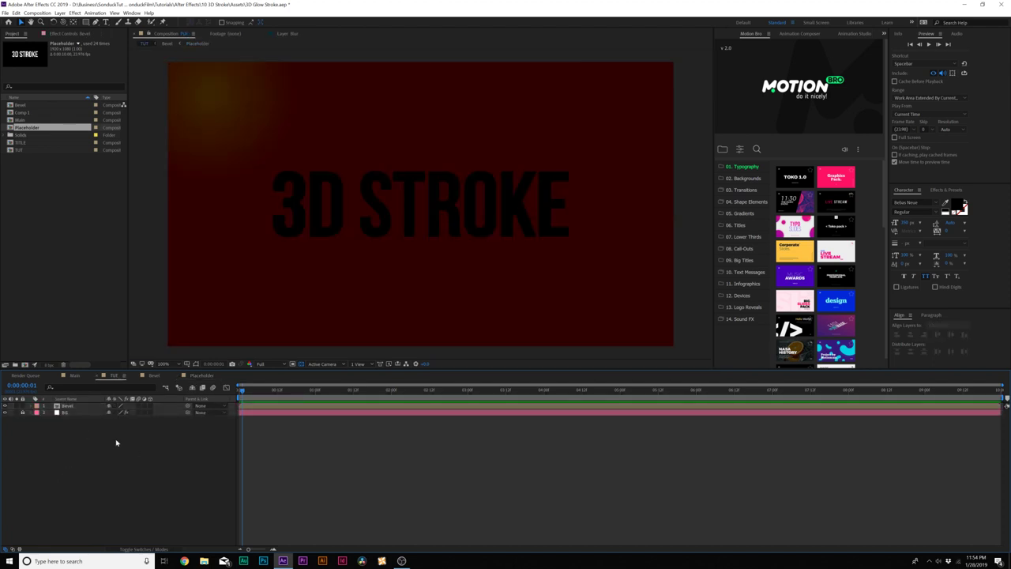
key("ctrl+v")
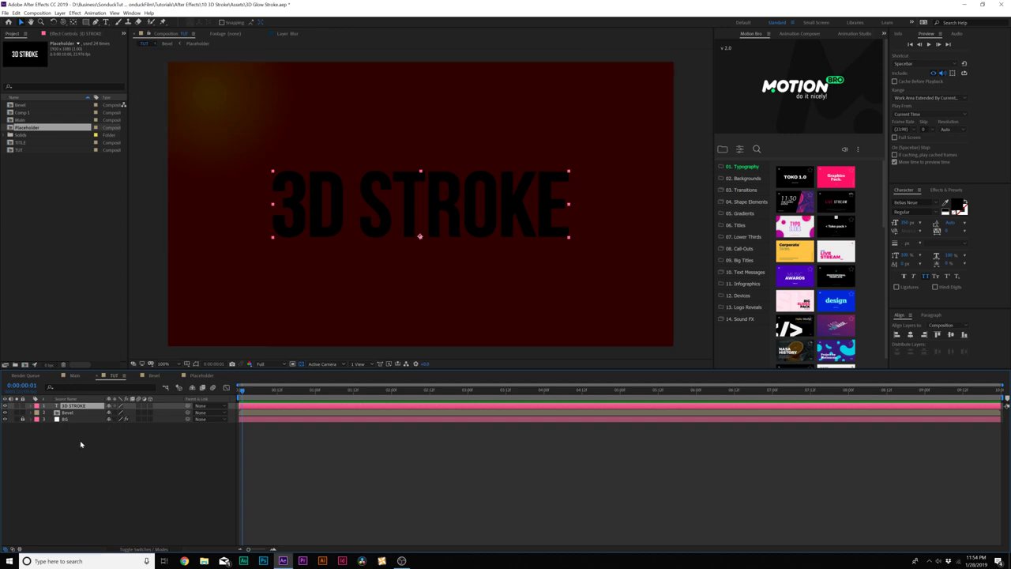
Create shape outlines from the 3D STROKE text layer and delete the original text layer
right_click(70, 407)
mouse_move(90, 356)
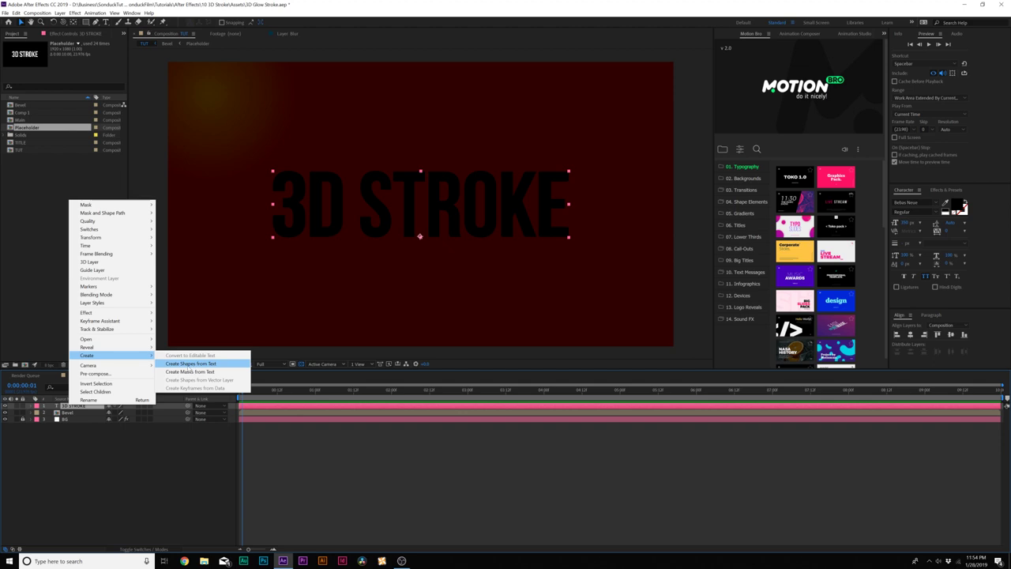
left_click(189, 365)
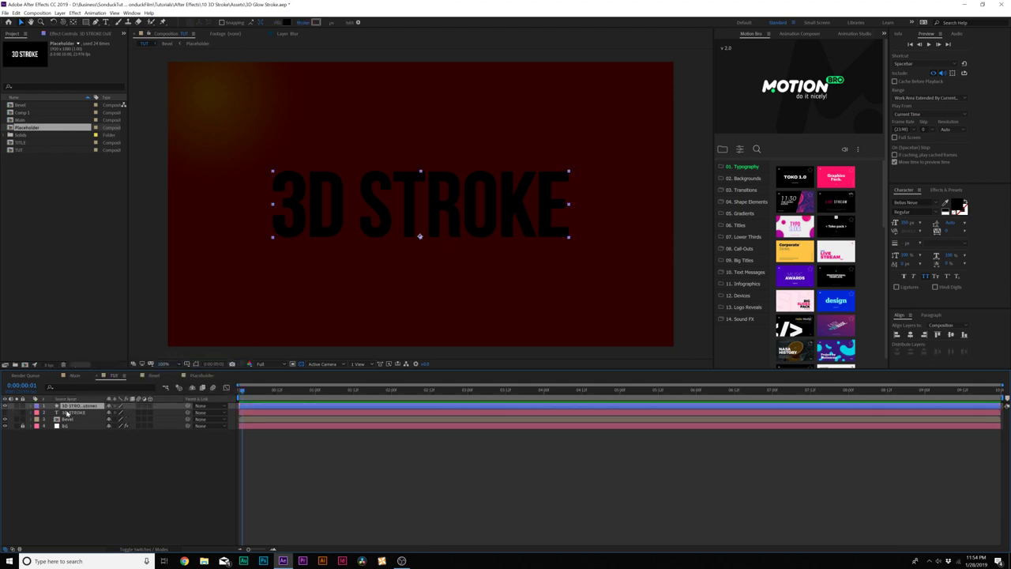
left_click(69, 412)
key("Delete")
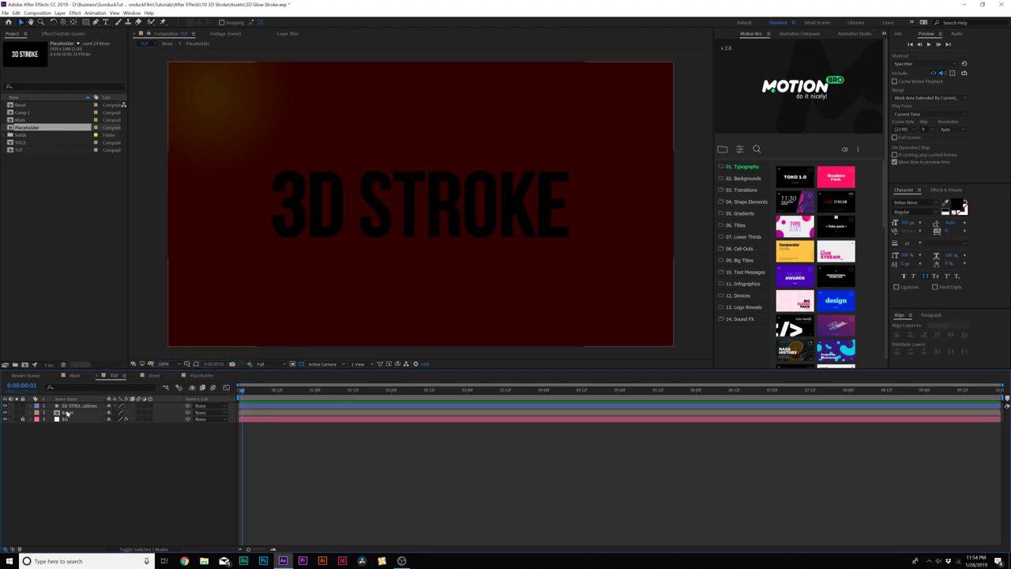
Remove the fill from the 3D STROKE outlines layer and give it a solid colour stroke
left_click(71, 406)
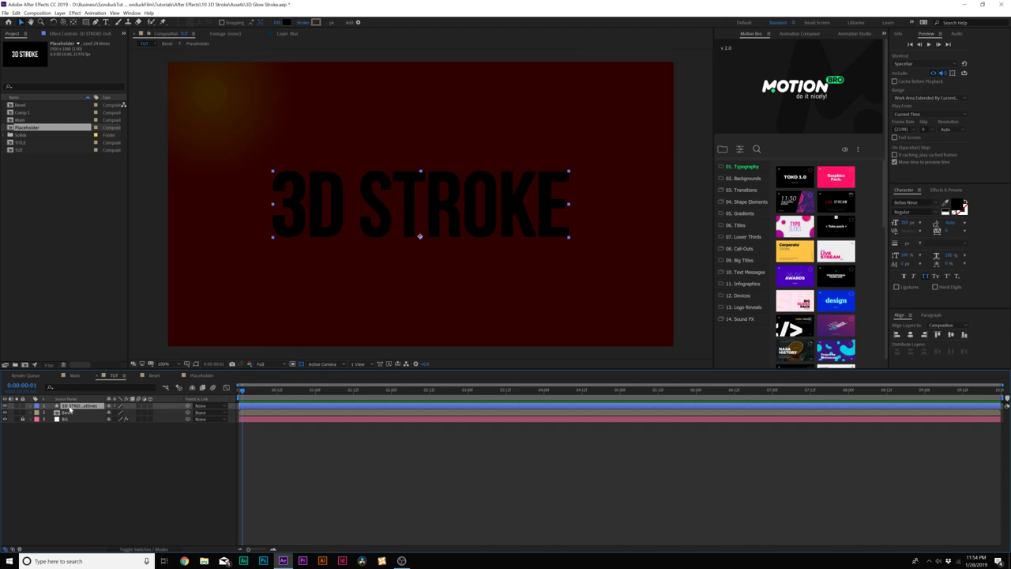
left_click(278, 22)
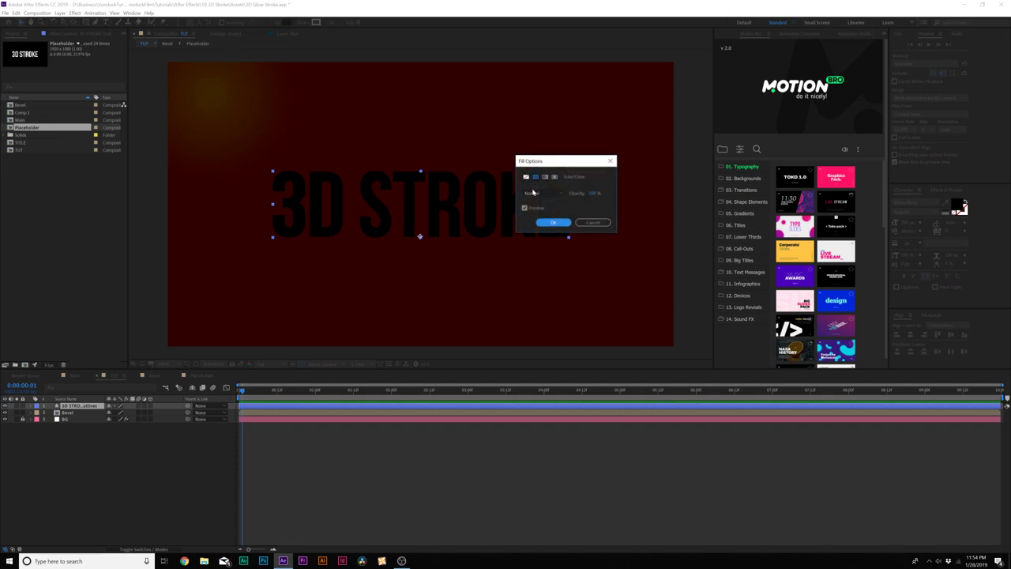
left_click(552, 222)
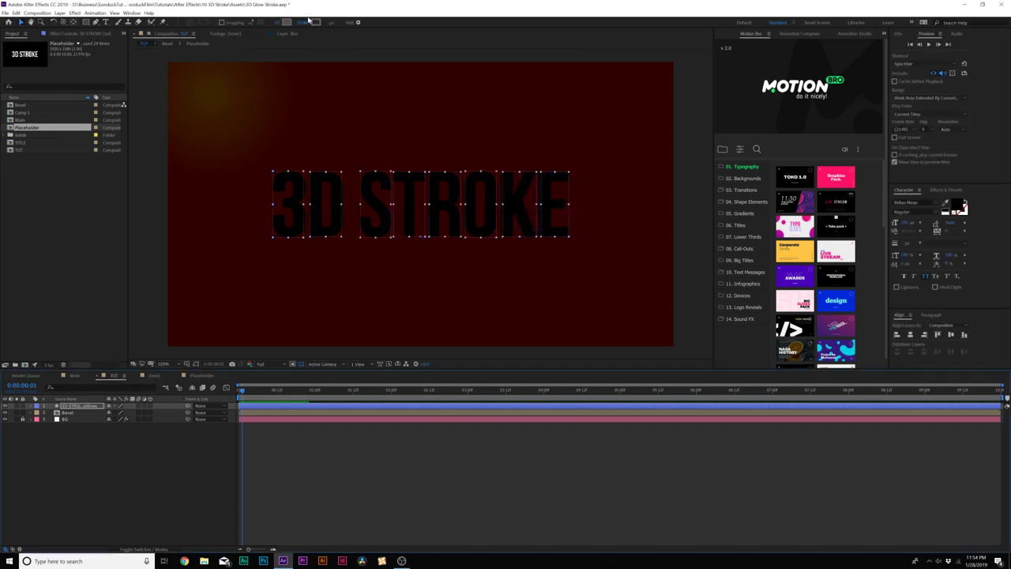
left_click(303, 24)
left_click(535, 177)
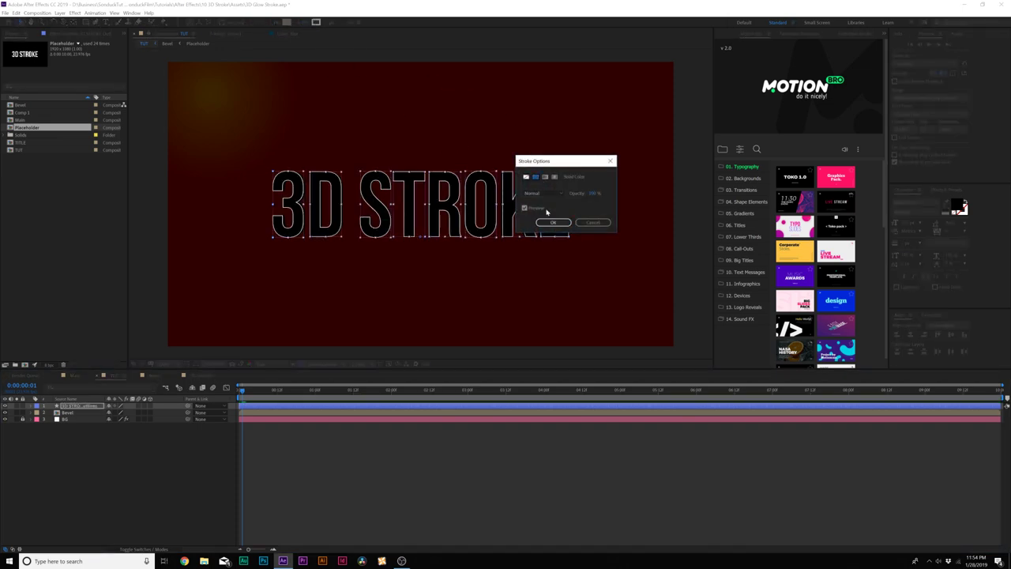
left_click(551, 223)
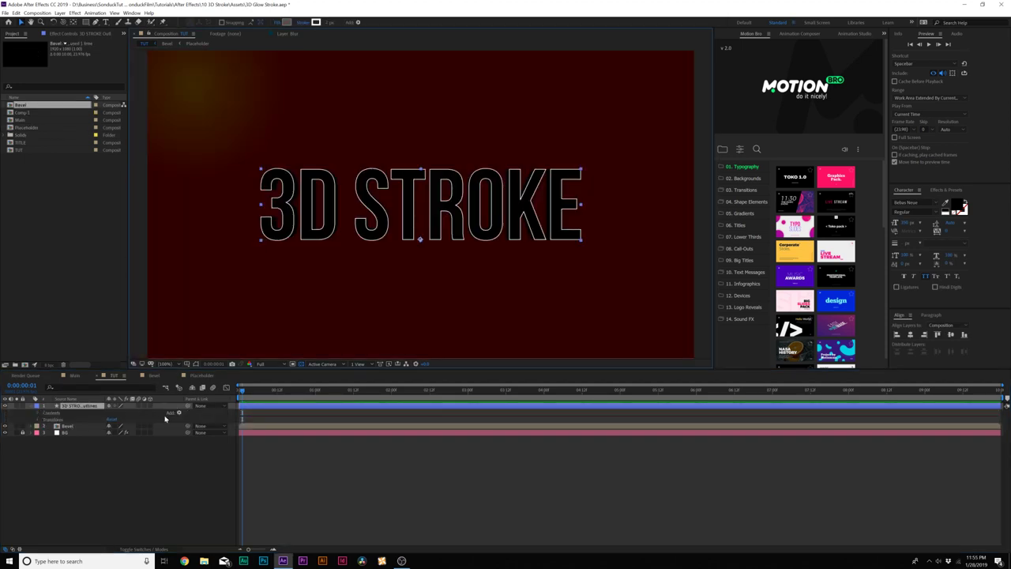
Add Trim Paths to the outlines layer and raise its Start value to open a gap in each letter's stroke
left_click(180, 413)
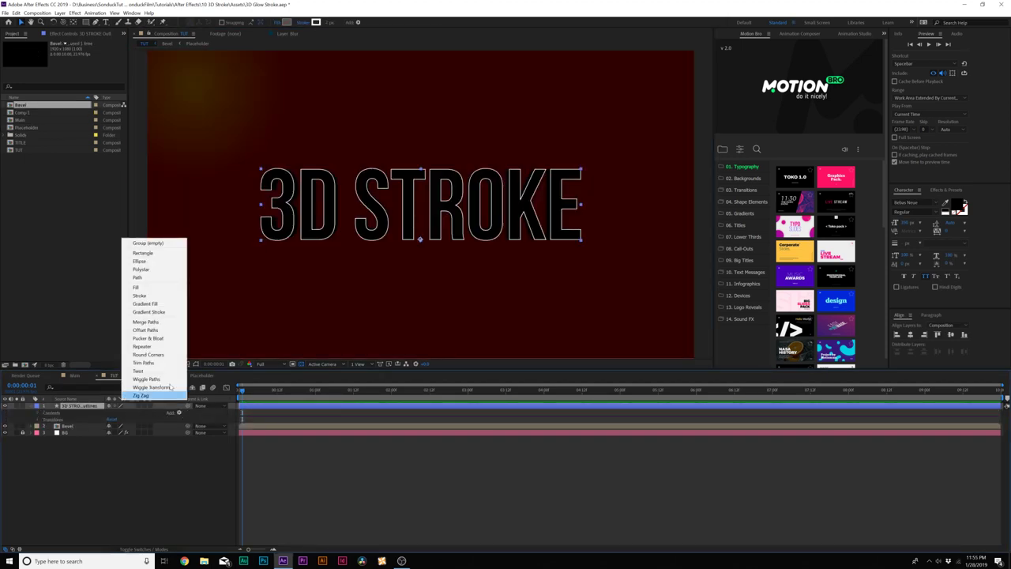
left_click(151, 365)
left_click(44, 474)
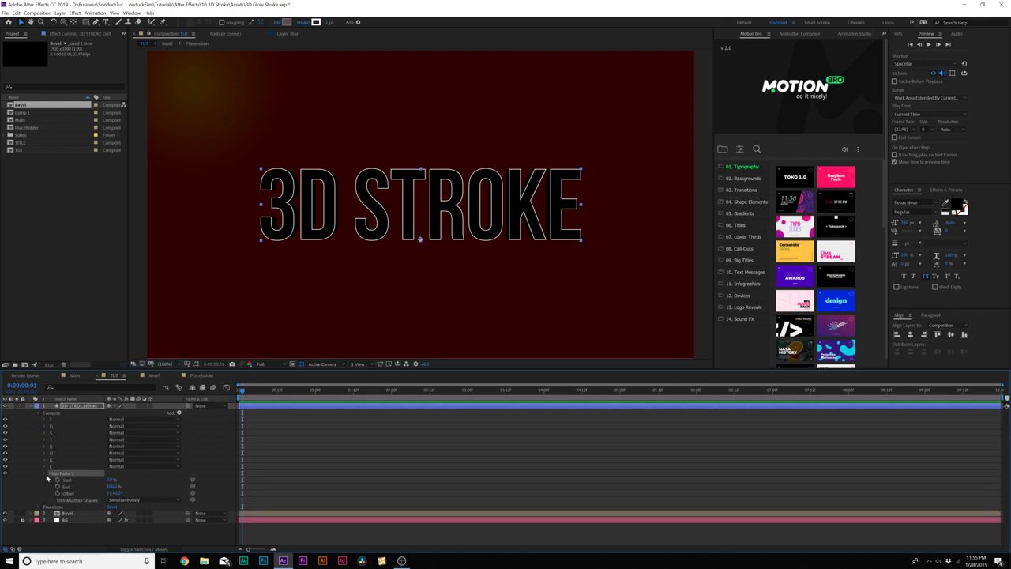
left_click_drag(110, 480, 114, 480)
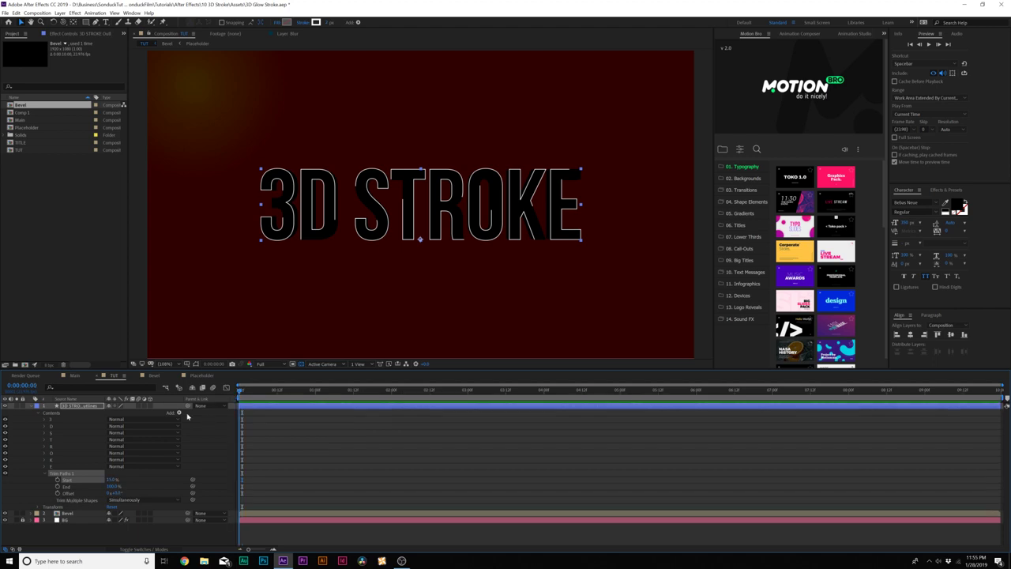
Keyframe the Trim Paths Offset at the start and at 0:00:05:01 with an increased angle, and preview the stroke animation
left_click(57, 494)
left_click_drag(490, 390, 623, 390)
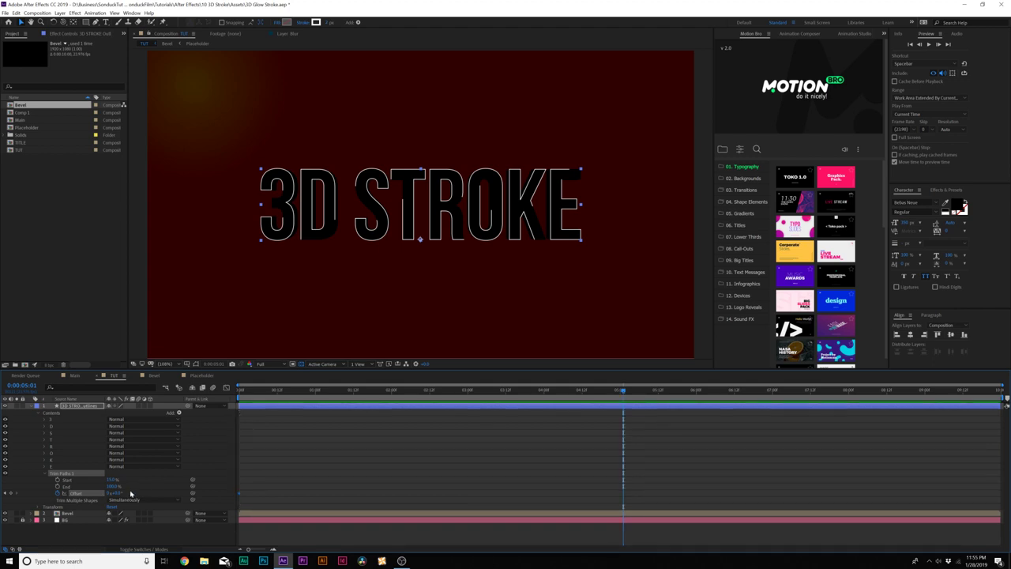
left_click_drag(118, 493, 143, 491)
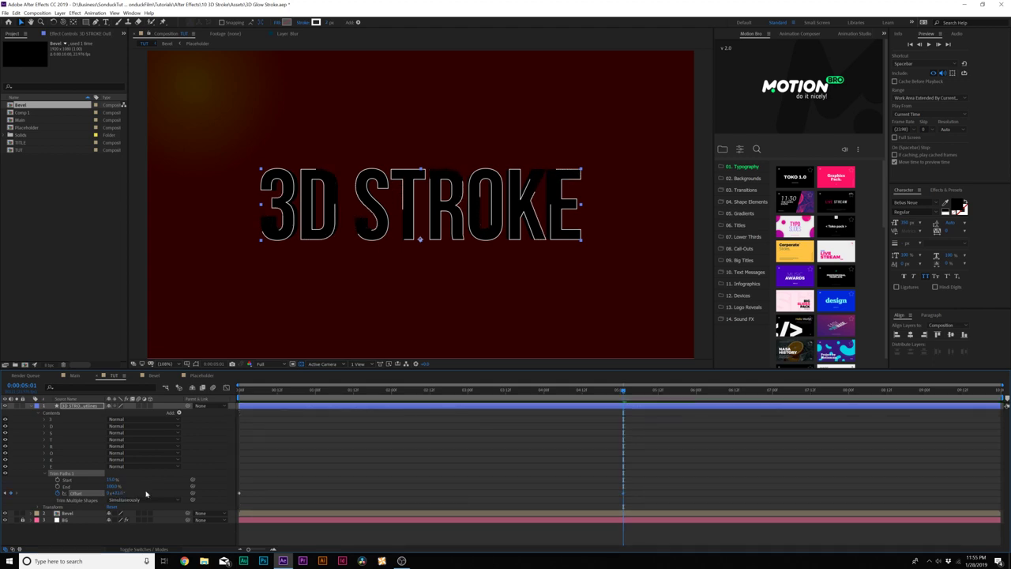
key("space")
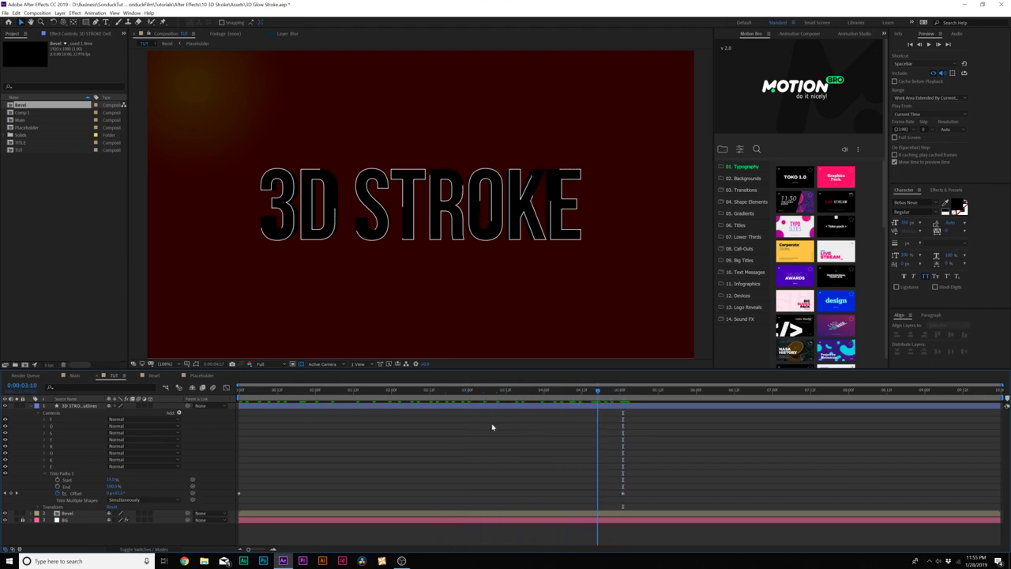
left_click_drag(458, 390, 240, 415)
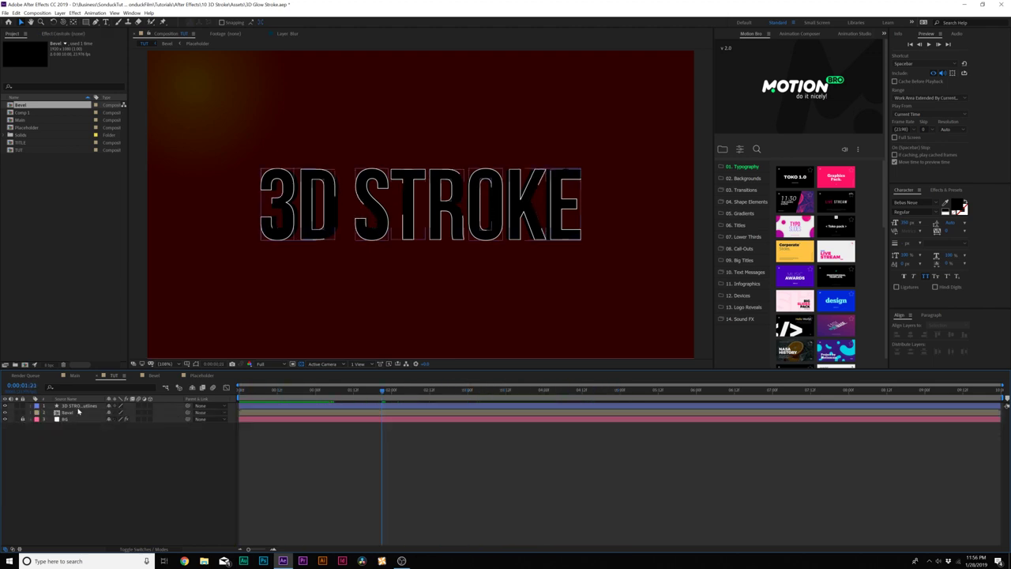
Duplicate the 3D STROKE outlines layer and place the copy between Bevel and BG
left_click(79, 406)
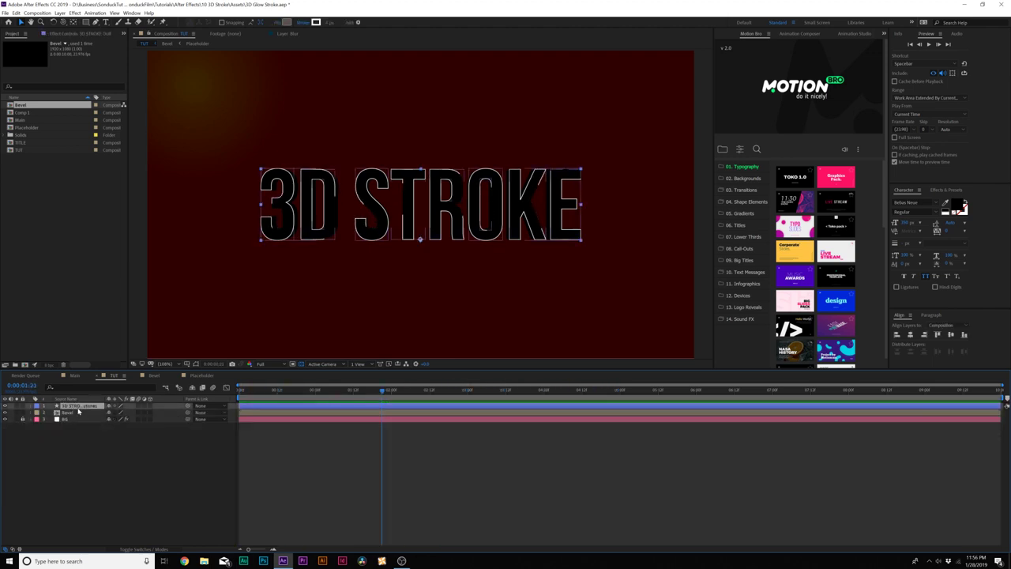
key("ctrl+d")
left_click_drag(77, 407, 73, 428)
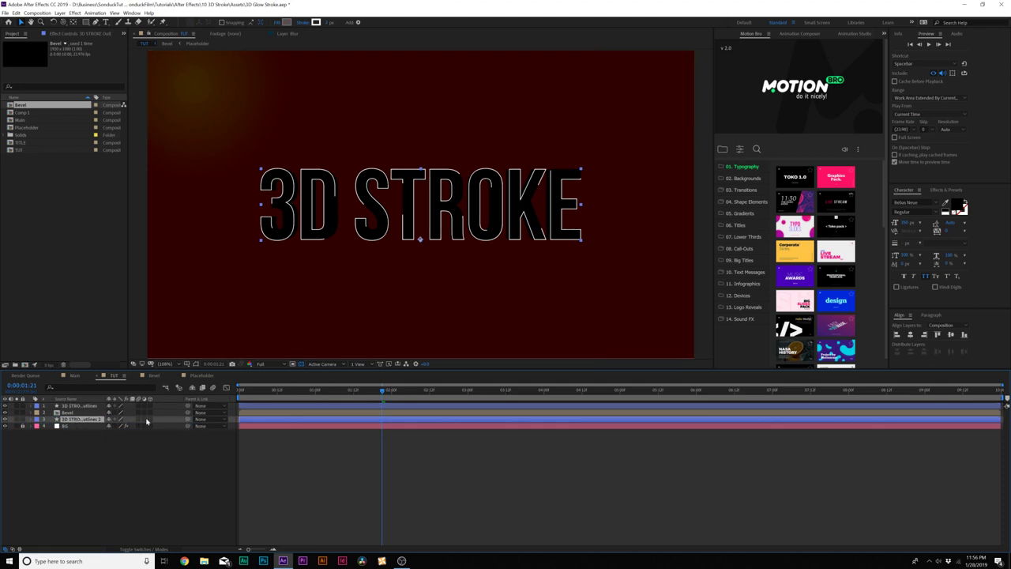
Make both outline layers 3D, push the lower copy back in Z behind the bevel, and check the animation
left_click_drag(150, 420, 150, 406)
key("p")
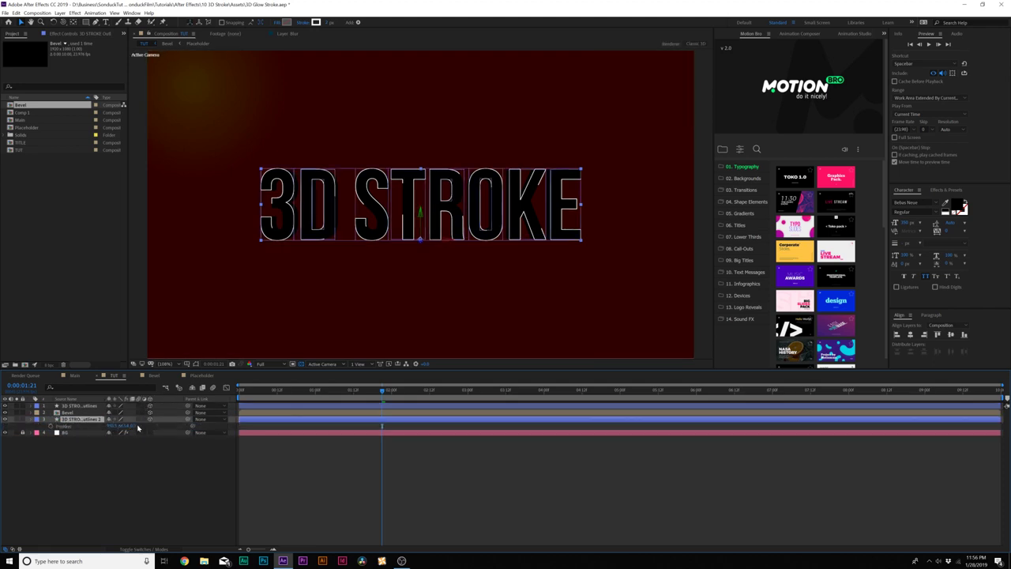
left_click_drag(133, 426, 166, 420)
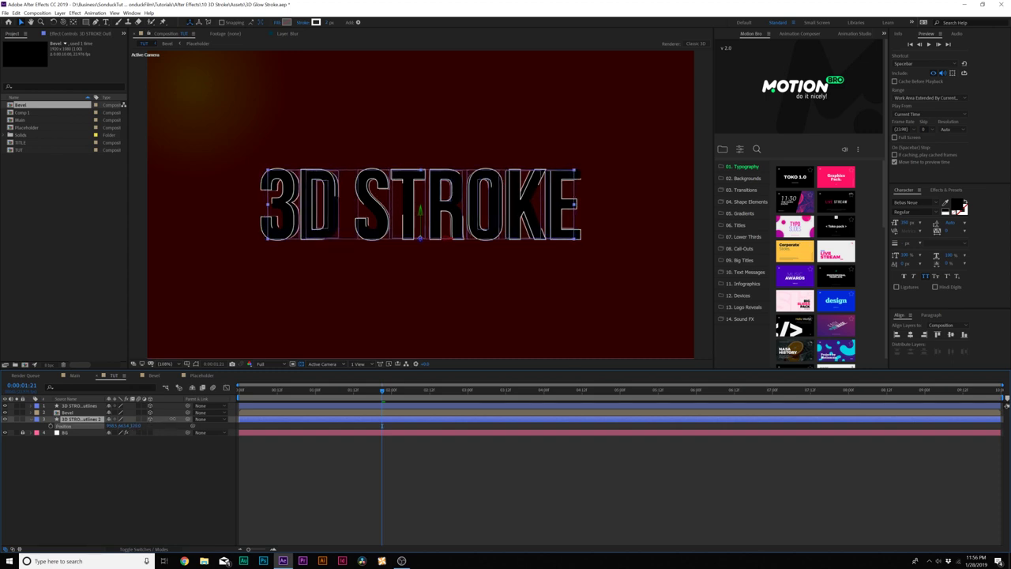
left_click(176, 451)
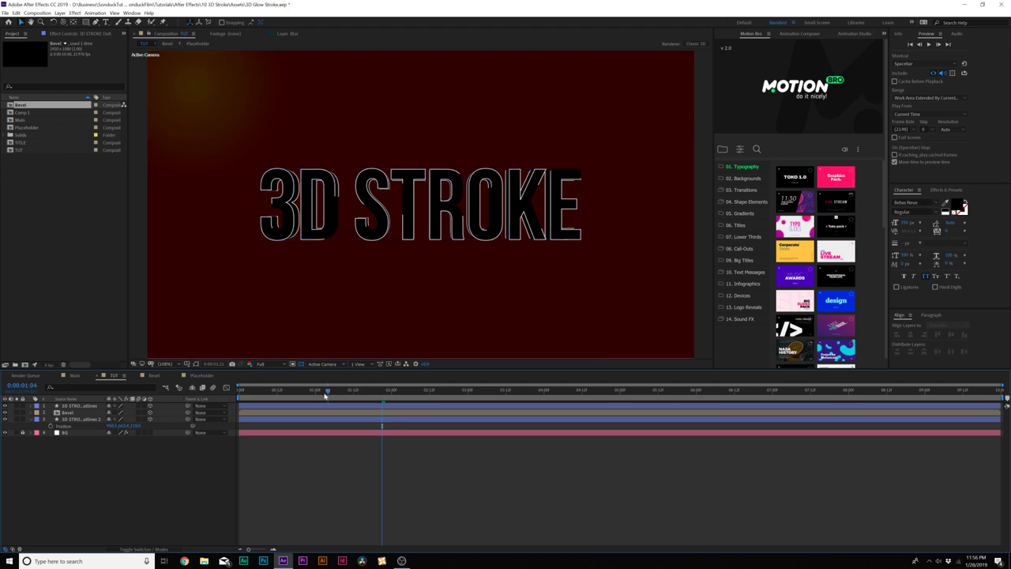
left_click_drag(312, 390, 369, 392)
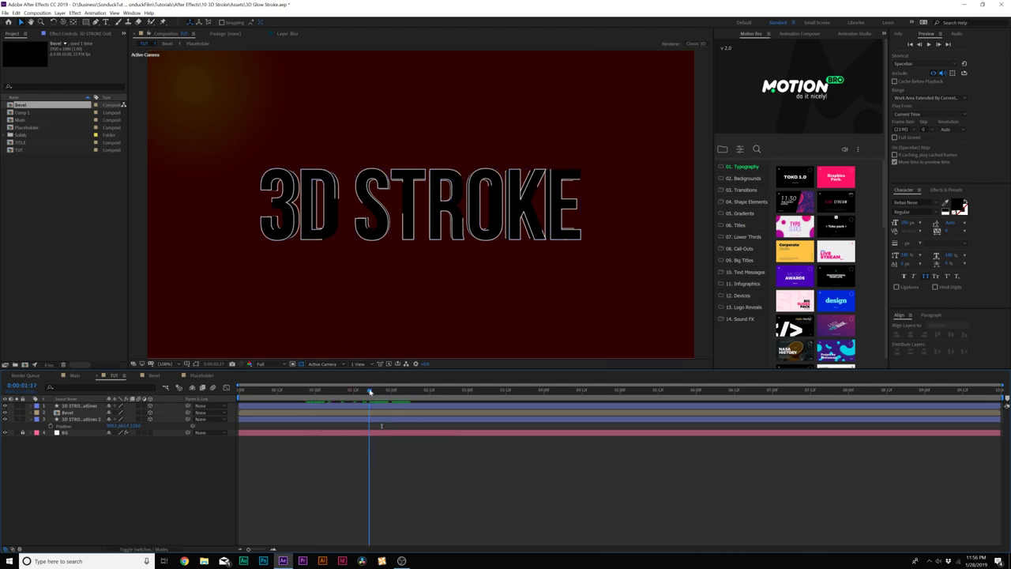
key("u")
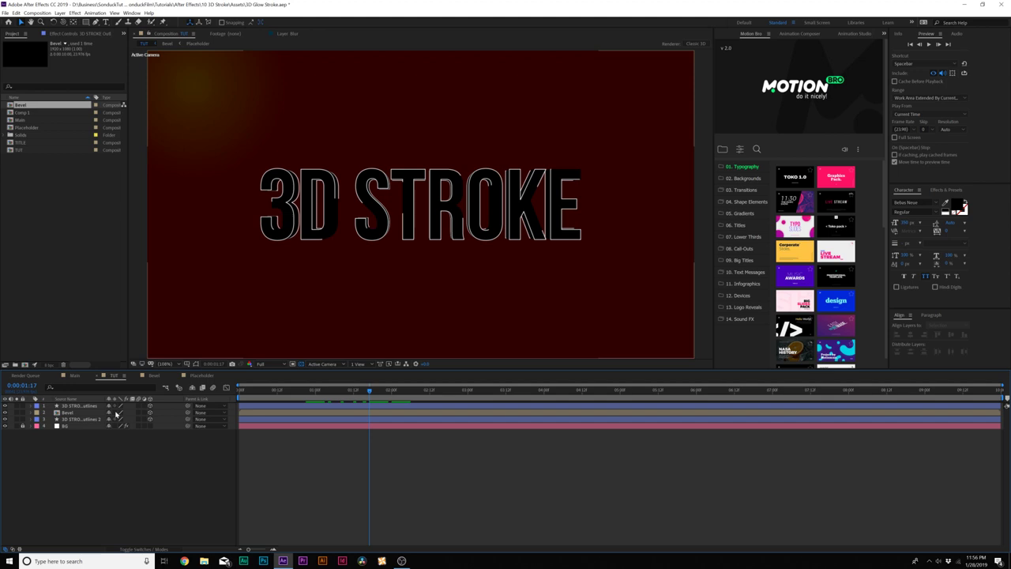
Enable Collapse Transformations on the Bevel layer
left_click(115, 414)
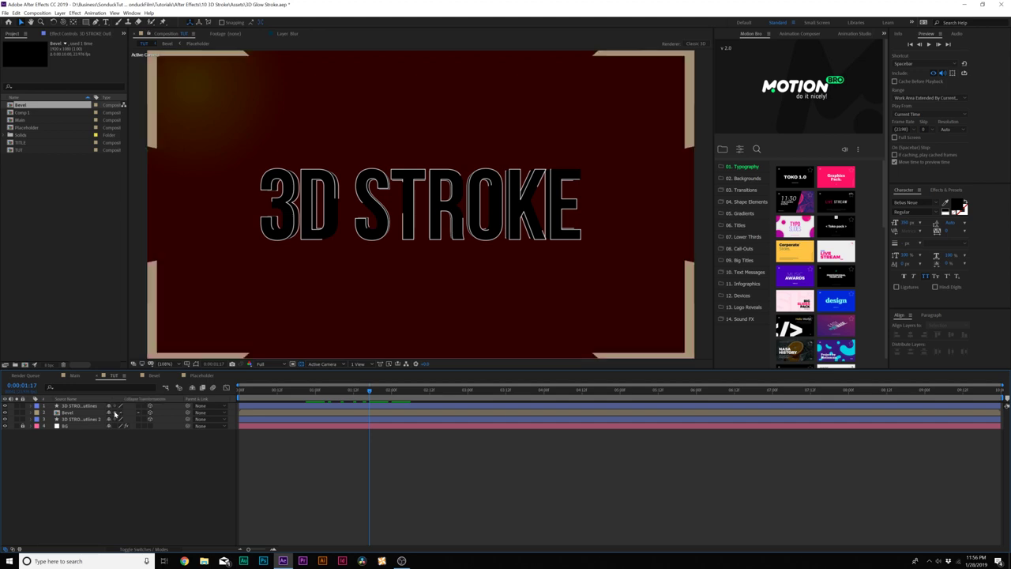
left_click(115, 413)
left_click(115, 414)
left_click(114, 413)
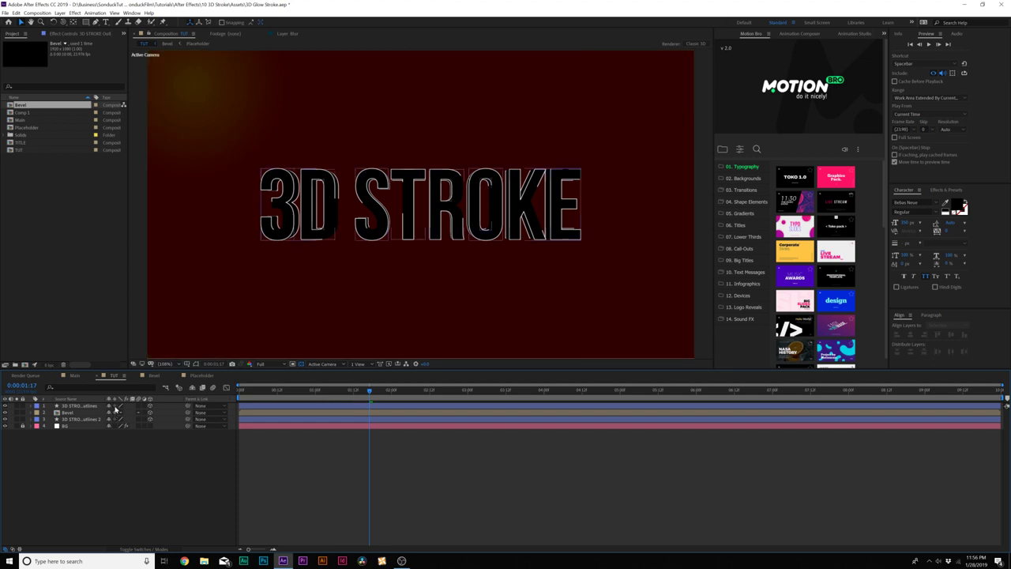
left_click(115, 413)
Pre-compose the two outline layers and Bevel into a composition named "TITLE"
left_click(72, 414)
left_click(74, 420, "shift")
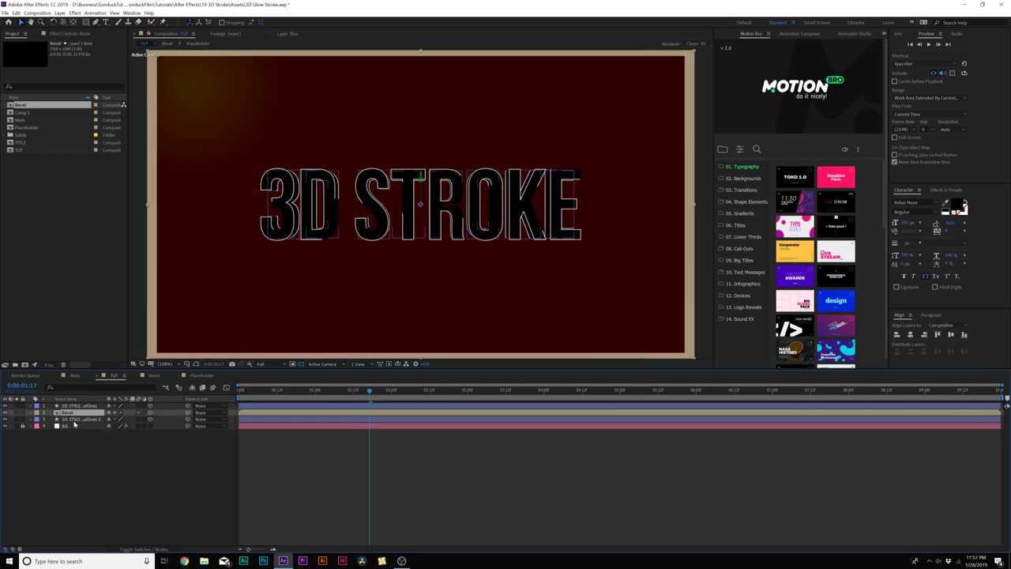
left_click(74, 419)
left_click(76, 406, "ctrl")
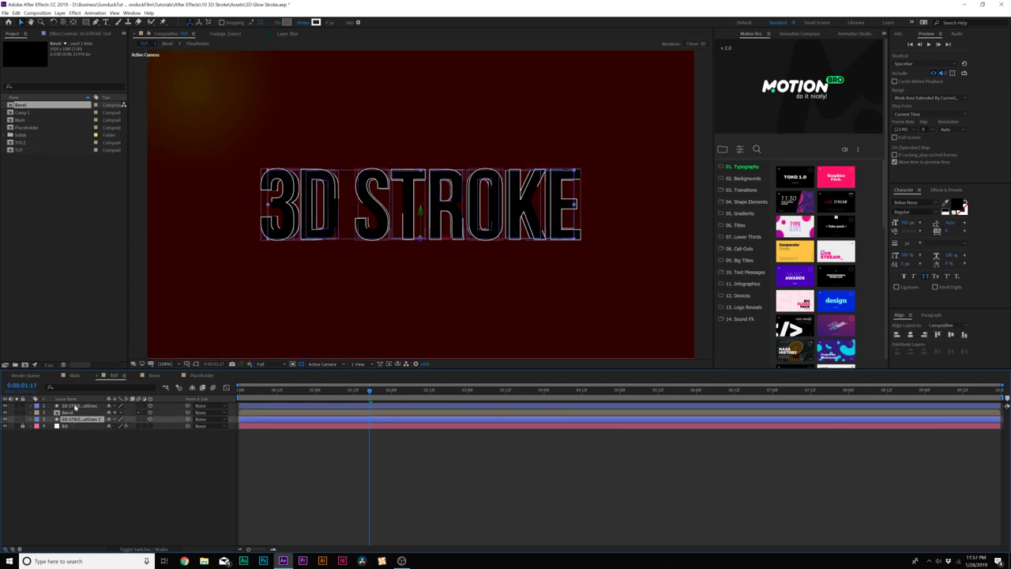
key("ctrl+a")
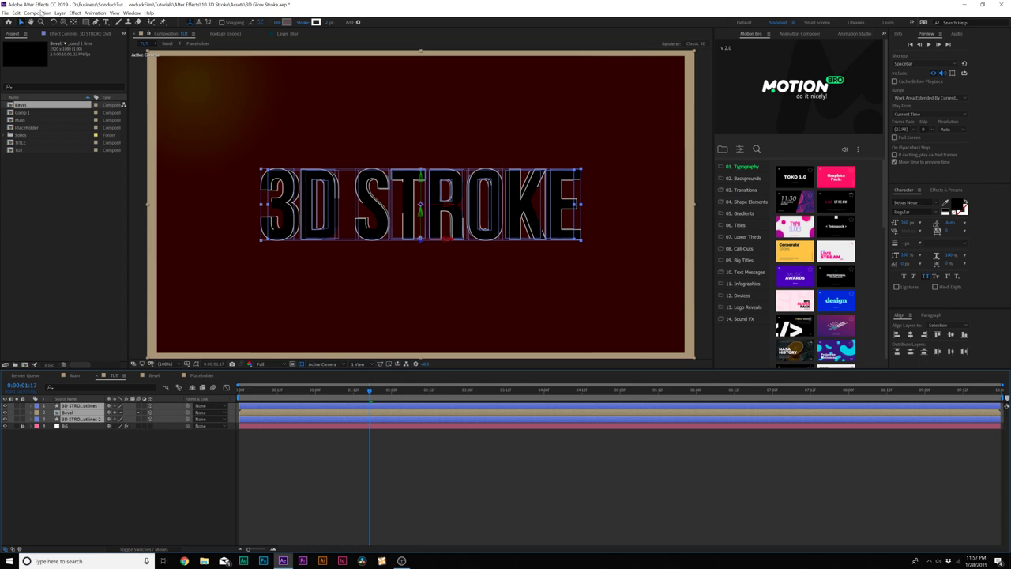
key("ctrl+shift+c")
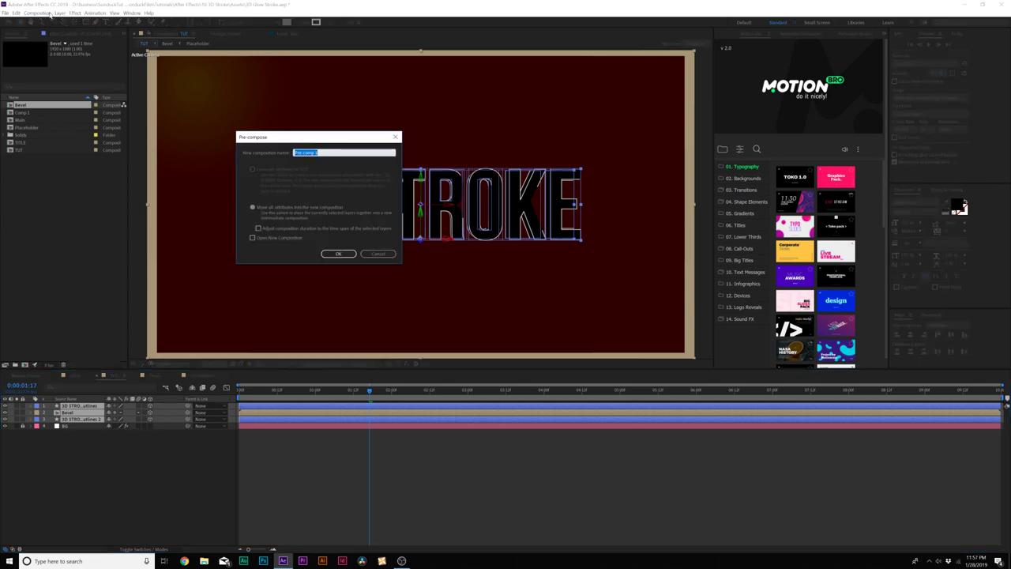
type("TITLE")
key("Return")
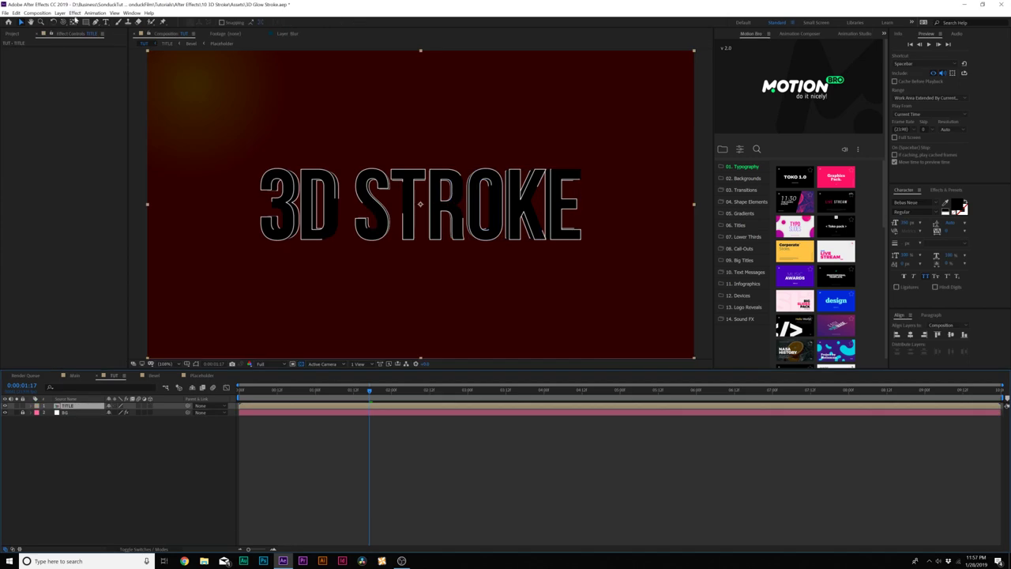
Apply a Glow effect to TITLE with Glow Colors set to A & B Colors and Color Looping to Sawtooth B>A
left_click(75, 14)
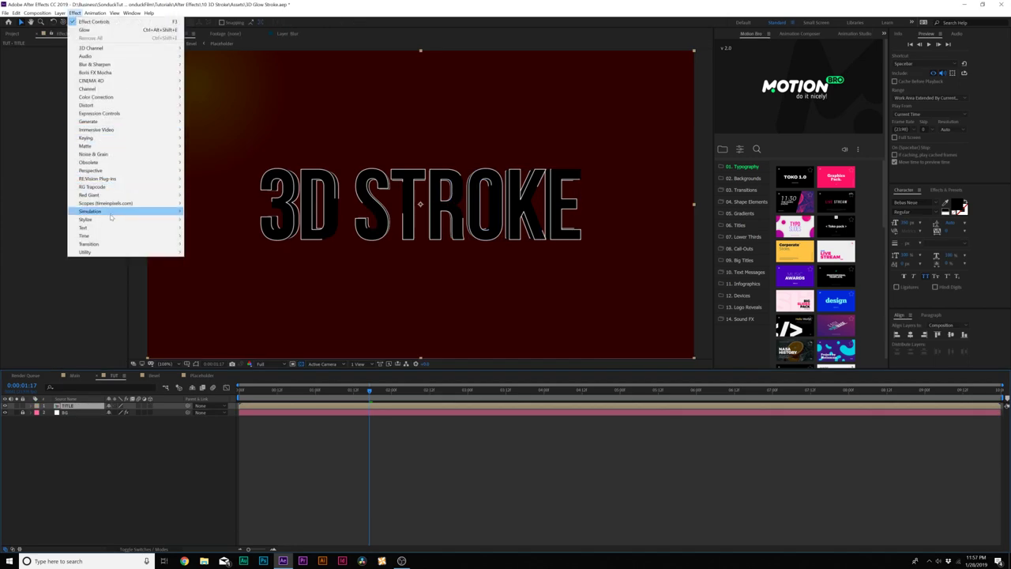
mouse_move(112, 221)
left_click(201, 350)
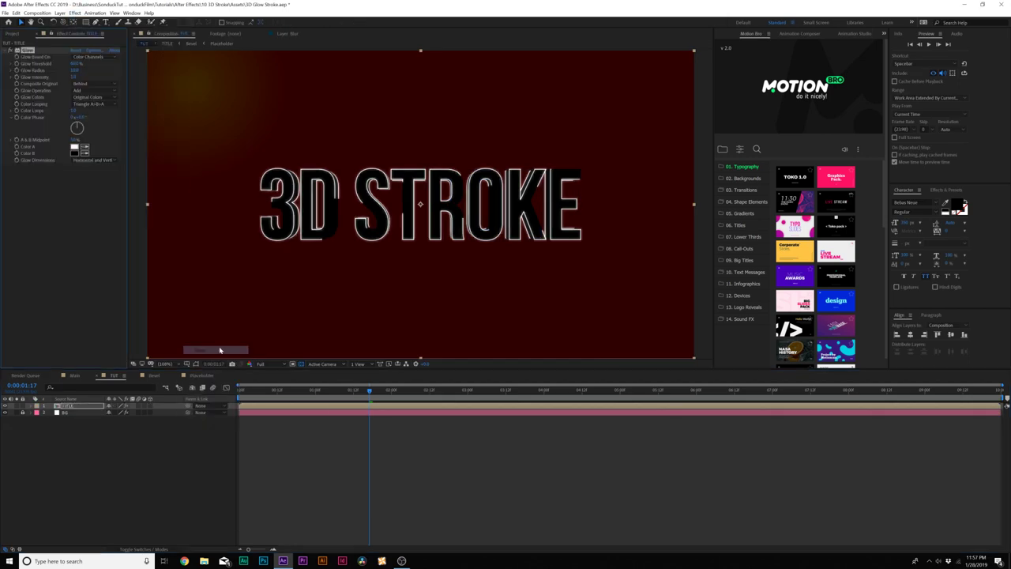
left_click(88, 96)
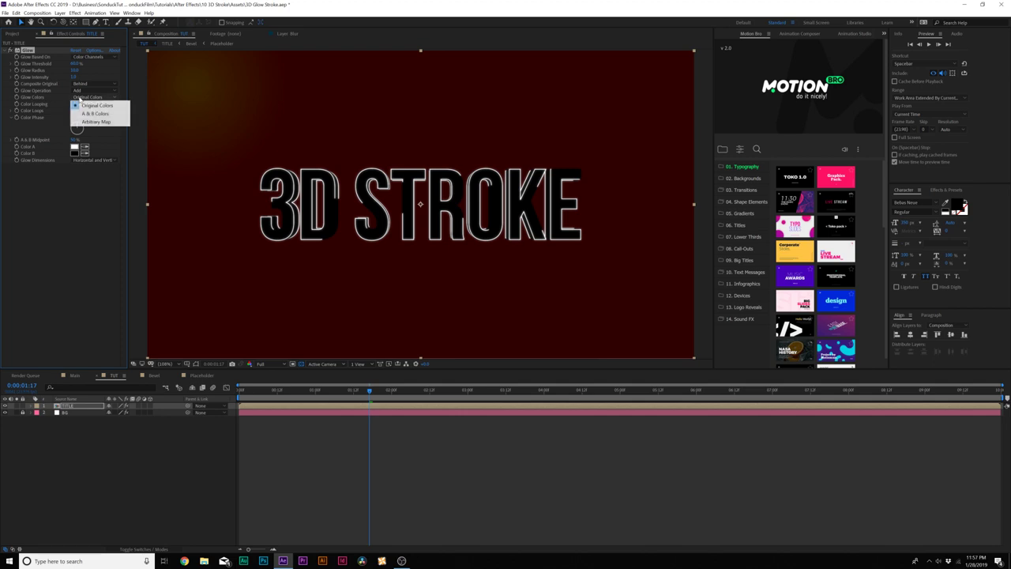
left_click(91, 111)
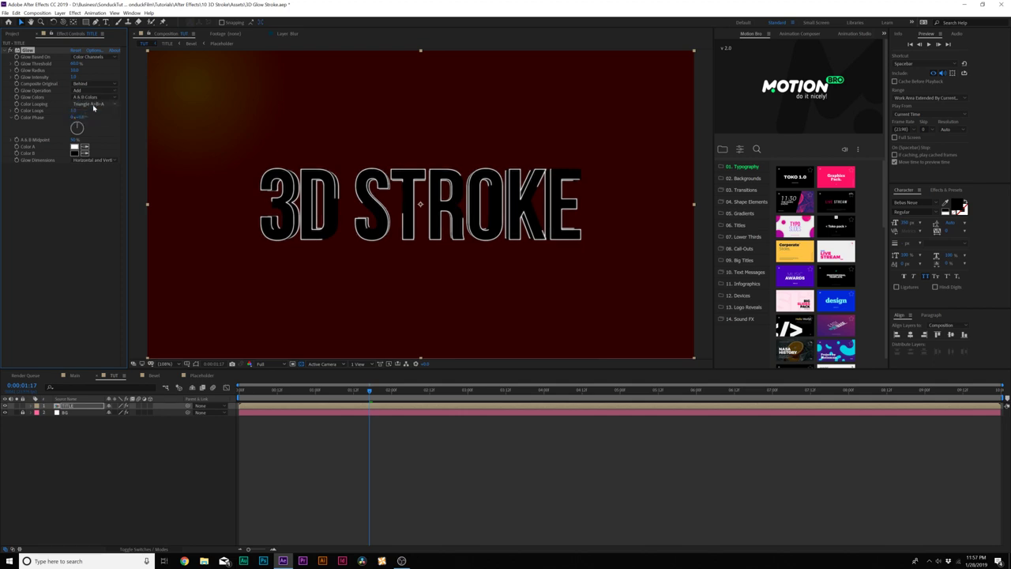
left_click(93, 104)
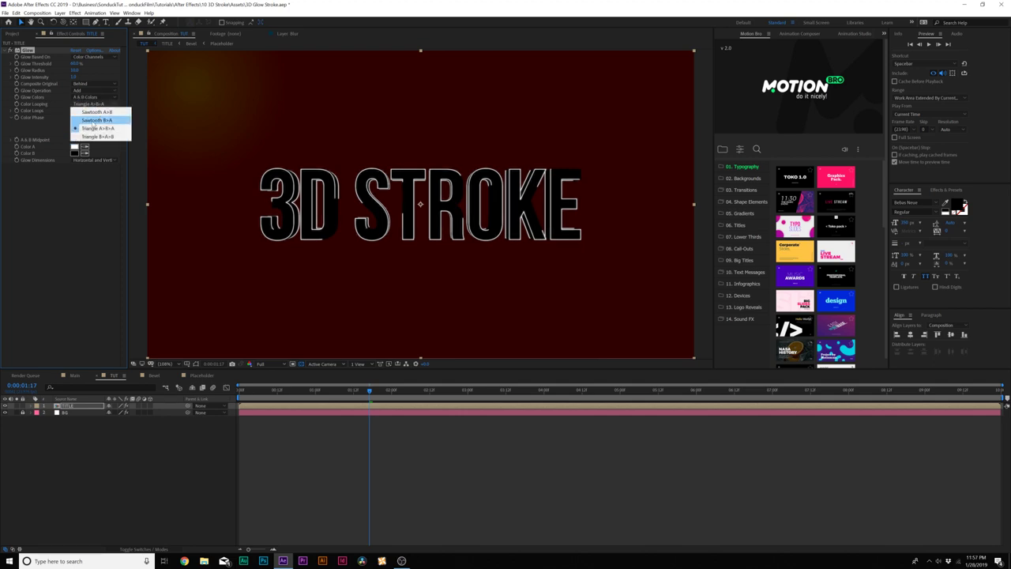
left_click(94, 119)
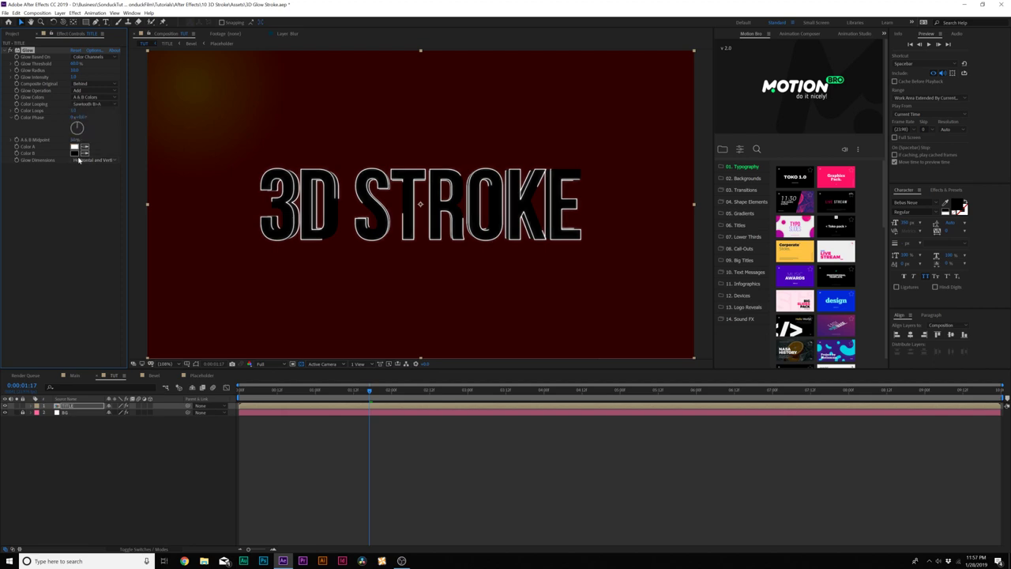
Set the Glow effect's Color A to orange
left_click(74, 147)
left_click(695, 343)
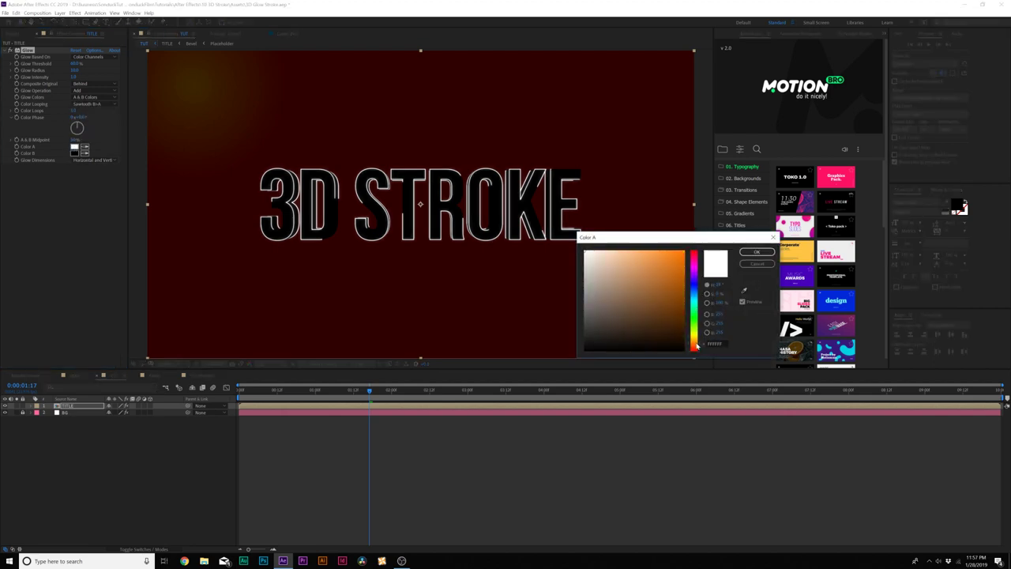
left_click_drag(655, 285, 674, 247)
left_click(757, 251)
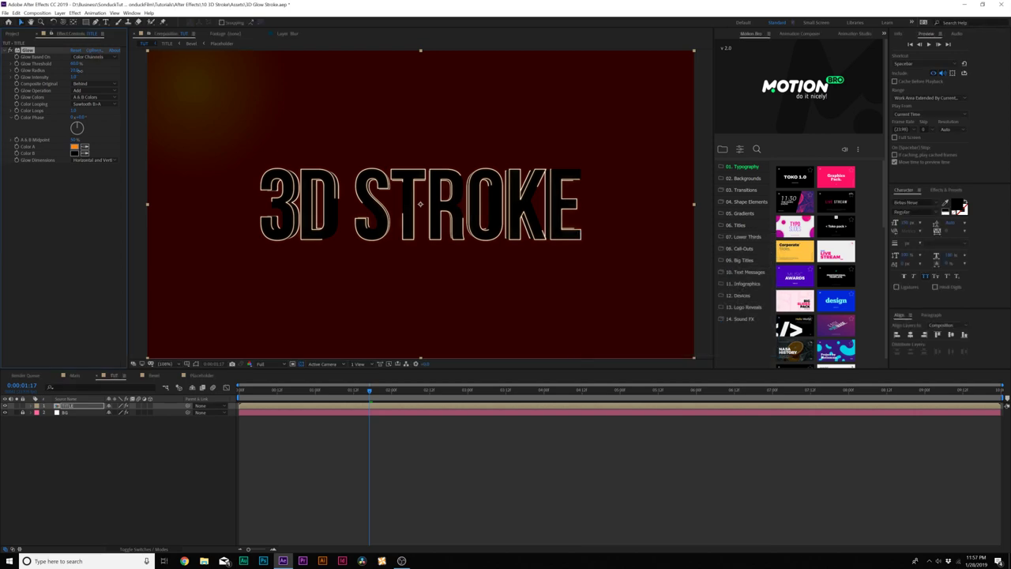
Duplicate the Glow effect twice on TITLE, adjust the copies for a wider layered glow, and check other frames
scroll(261, 259, "up", 1)
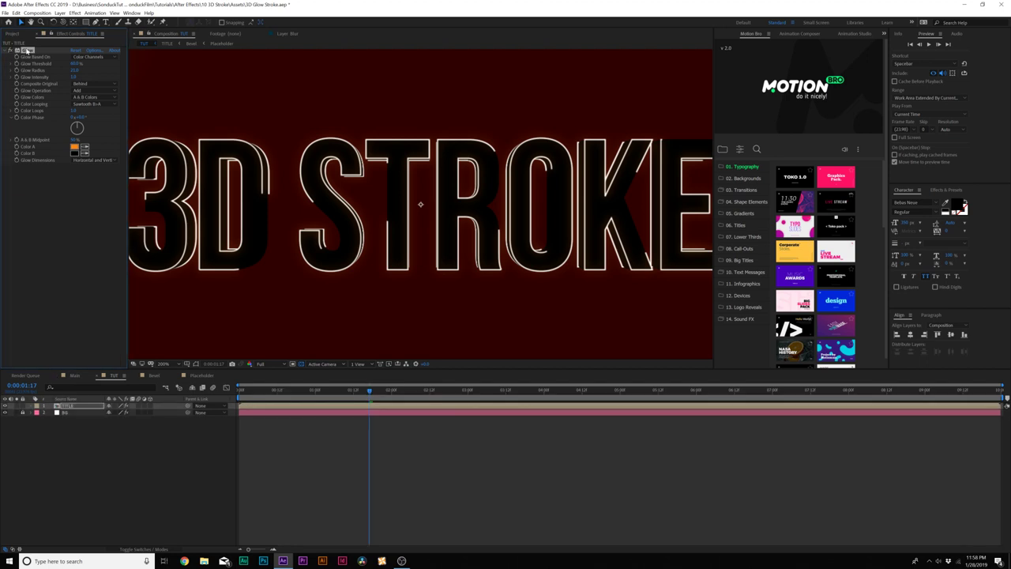
key("ctrl+d")
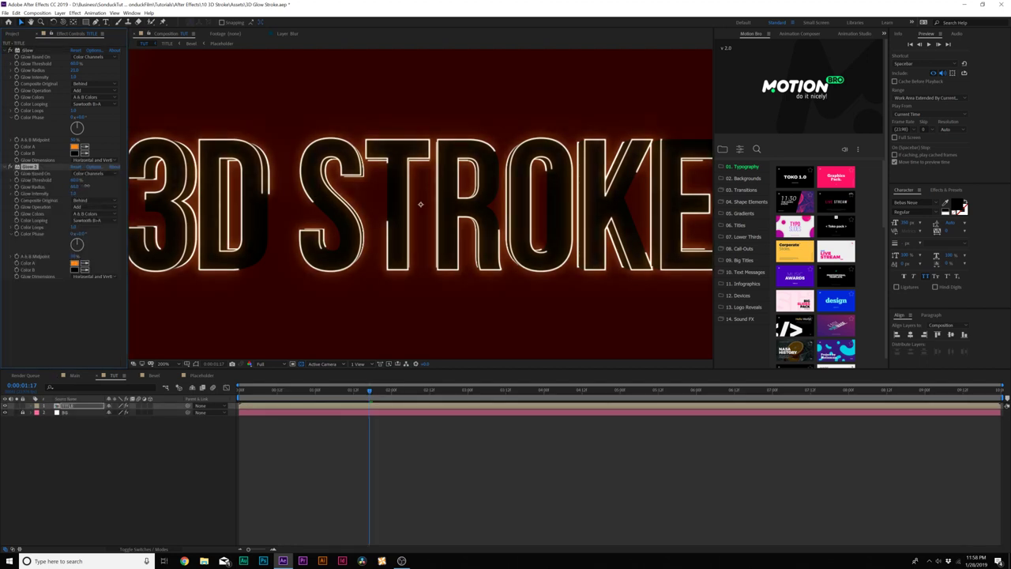
left_click(29, 50)
key("ctrl+d")
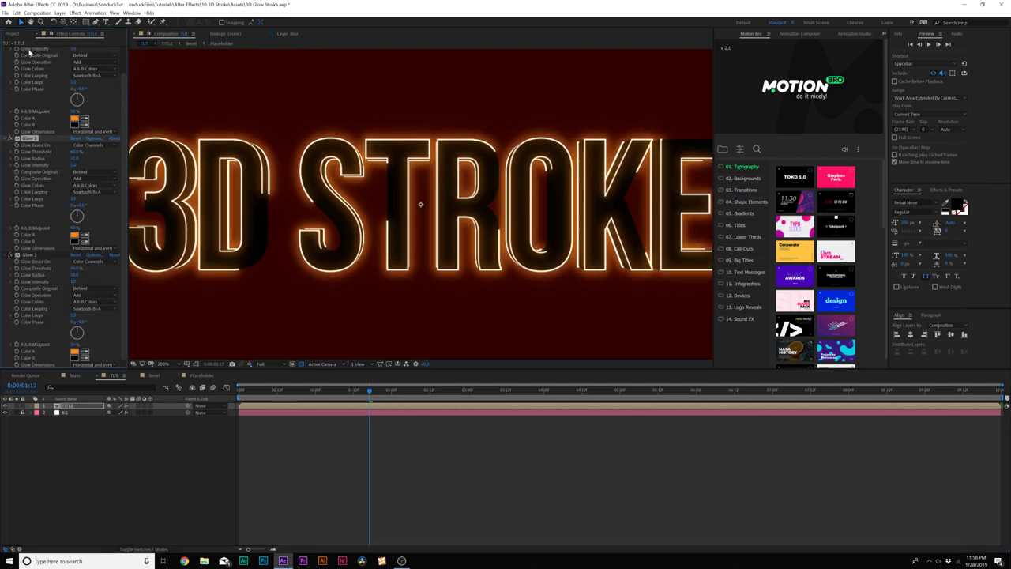
left_click_drag(38, 140, 118, 284)
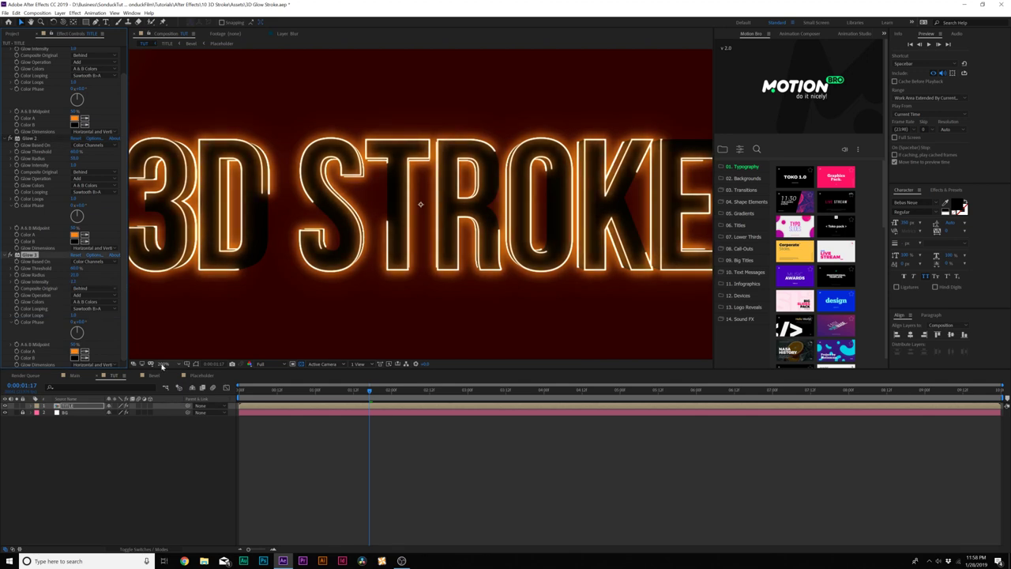
left_click(184, 439)
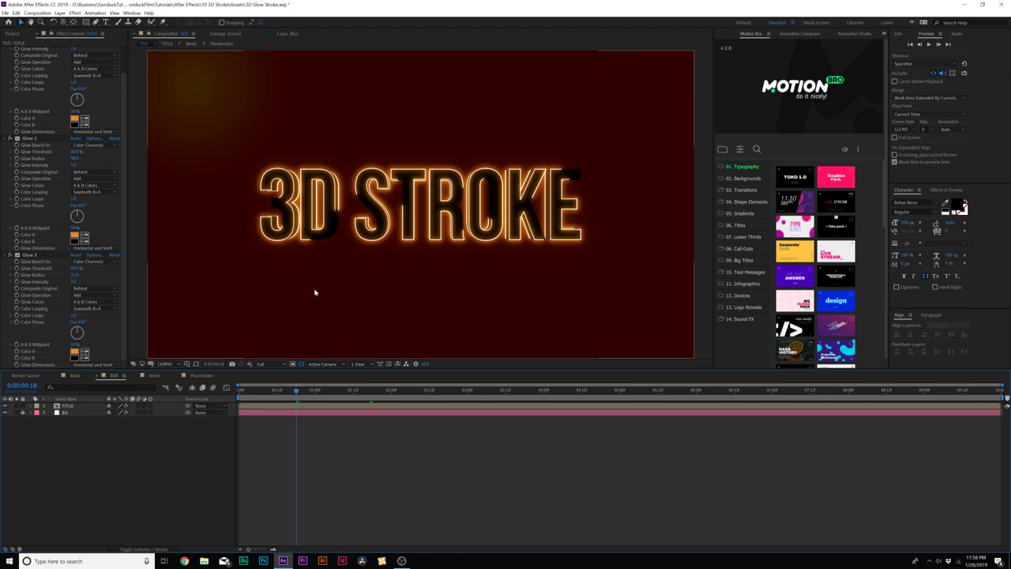
left_click_drag(317, 390, 323, 393)
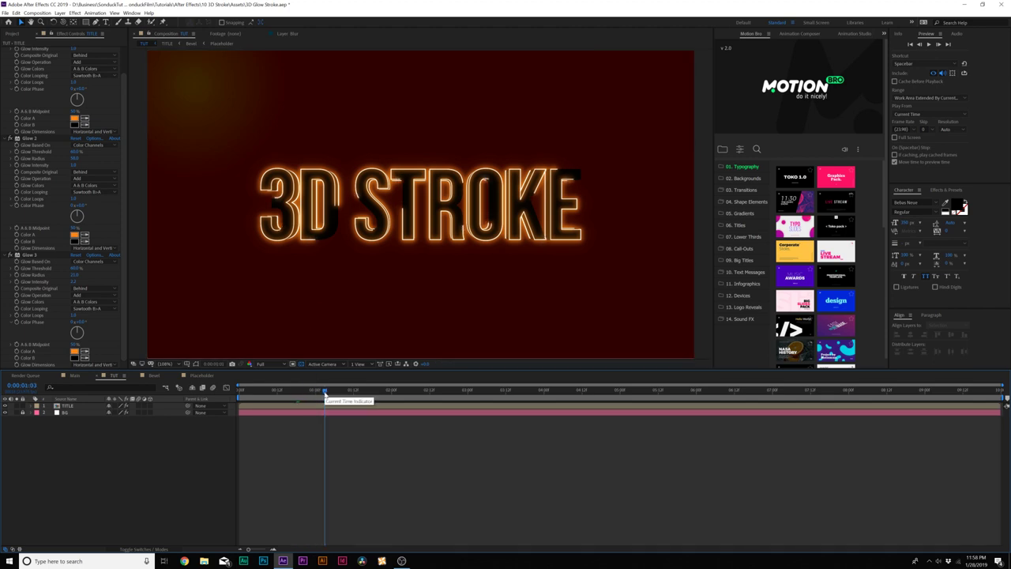
Collapse the settings of the three Glow effects and apply a Drop Shadow effect to the TITLE layer
scroll(14, 85, "up", 2)
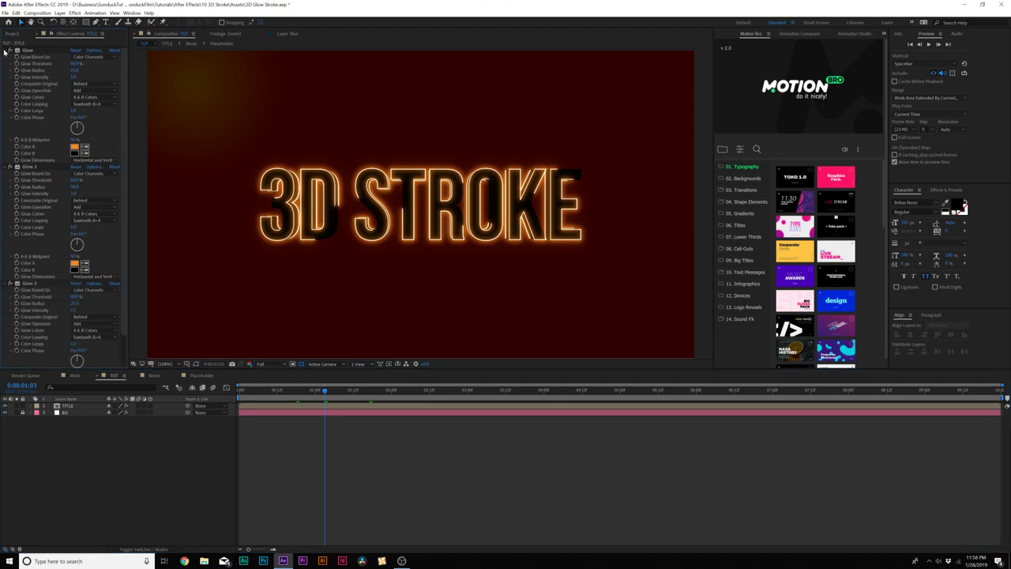
left_click(9, 51)
left_click(9, 56)
left_click(9, 64)
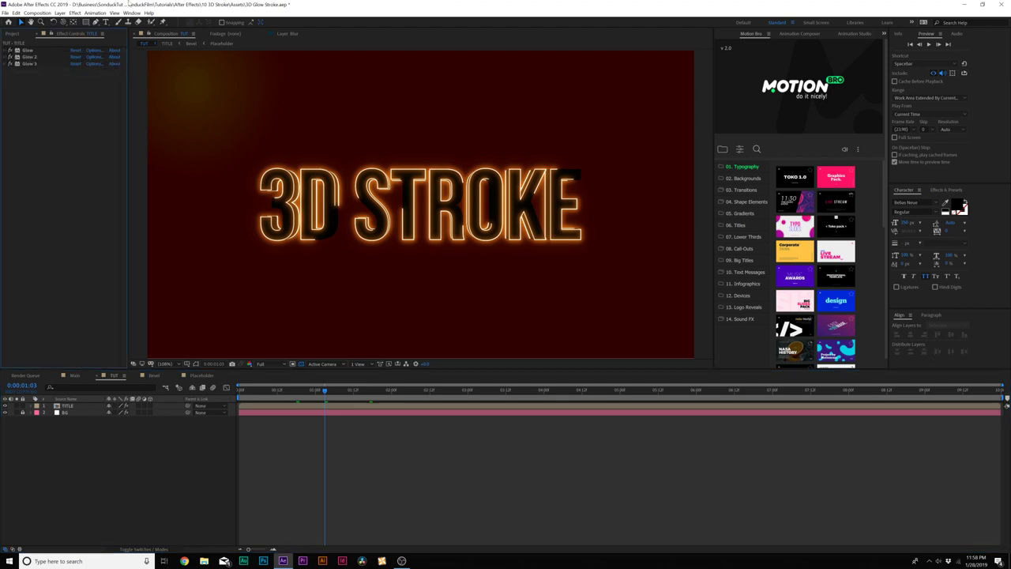
left_click(74, 14)
left_click(70, 406)
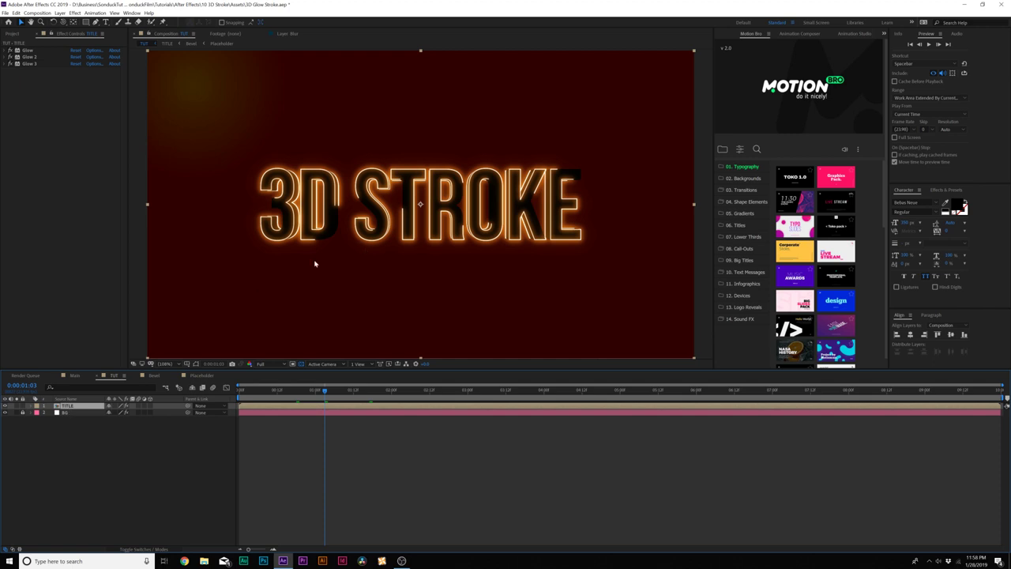
left_click(75, 12)
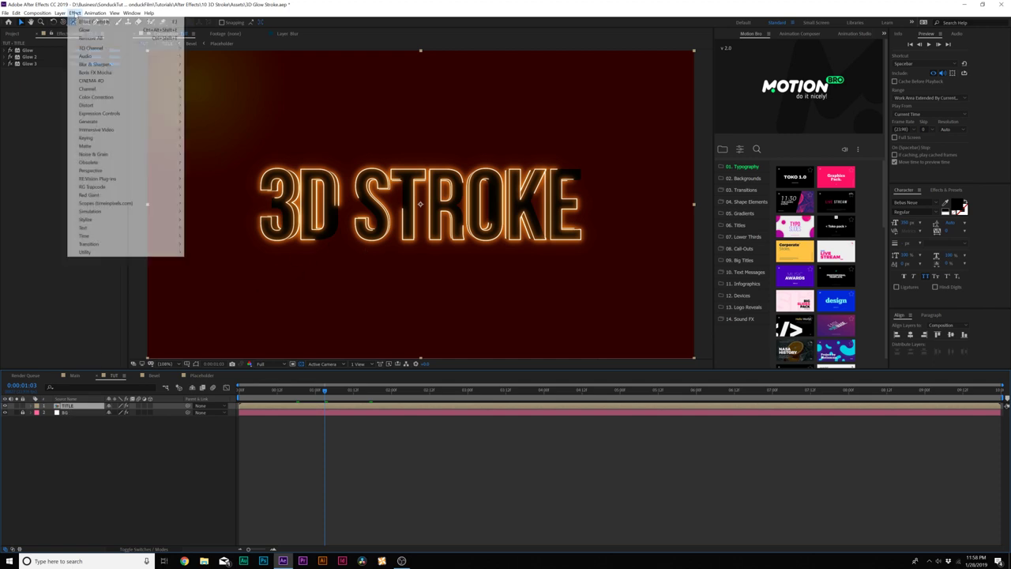
mouse_move(158, 171)
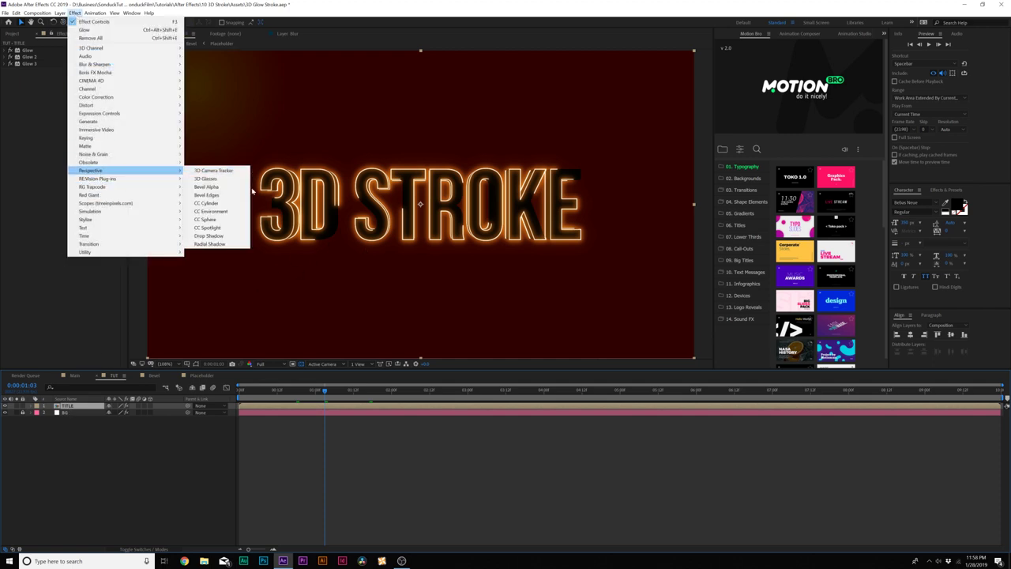
left_click(208, 235)
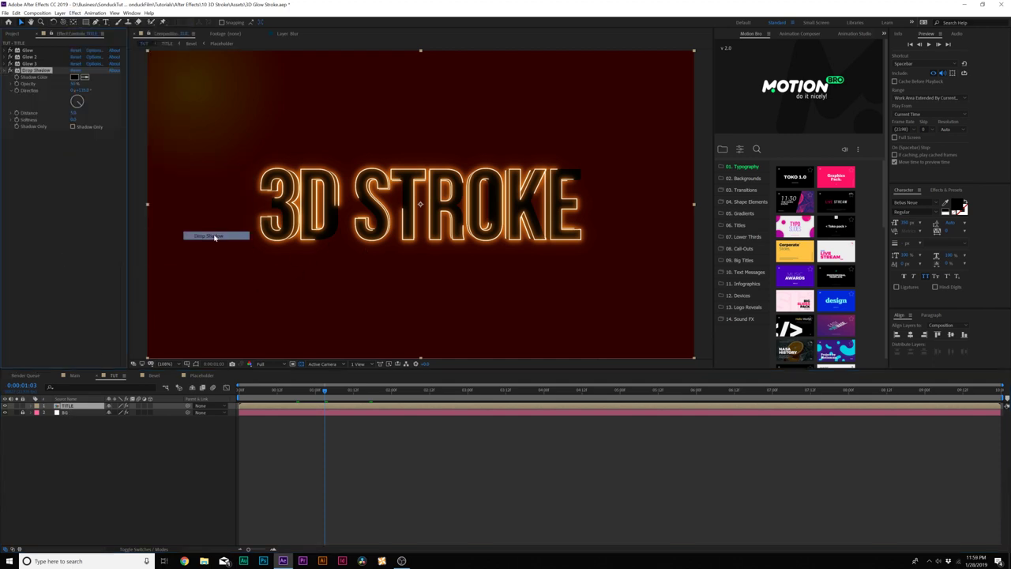
Set the Drop Shadow's Shadow Color to a bright orange
left_click(74, 76)
left_click_drag(695, 301, 701, 346)
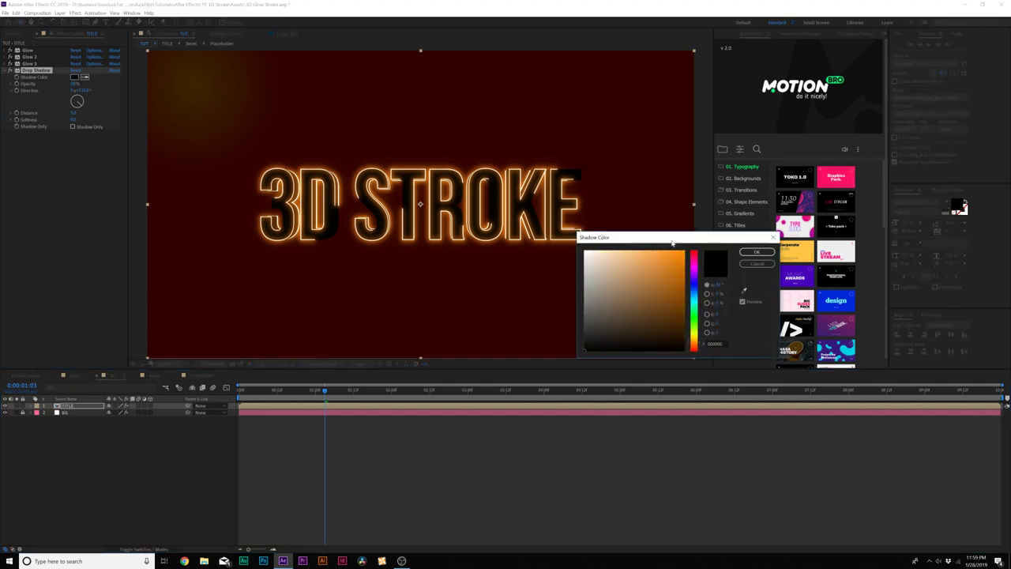
left_click_drag(666, 253, 675, 256)
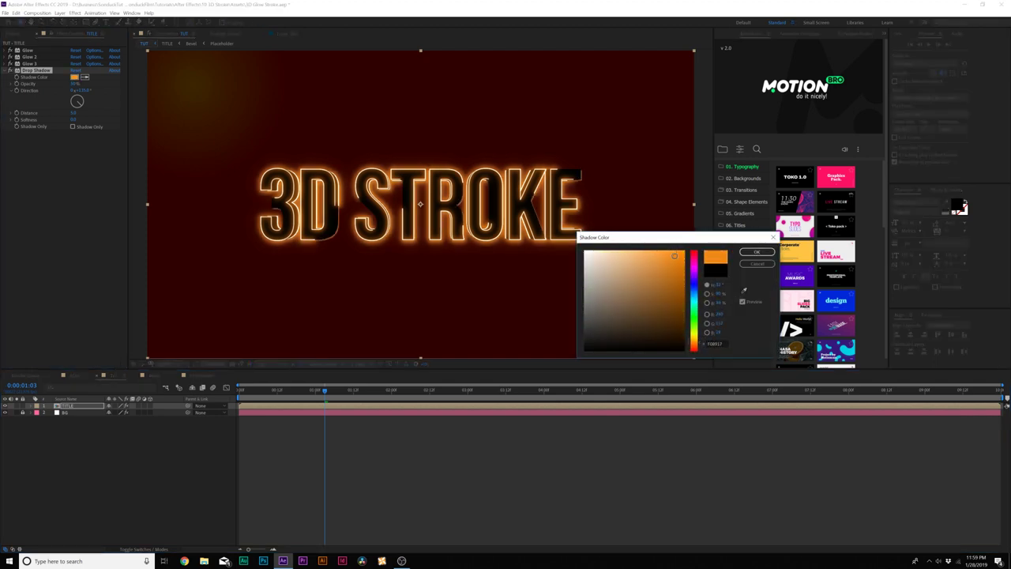
left_click(756, 251)
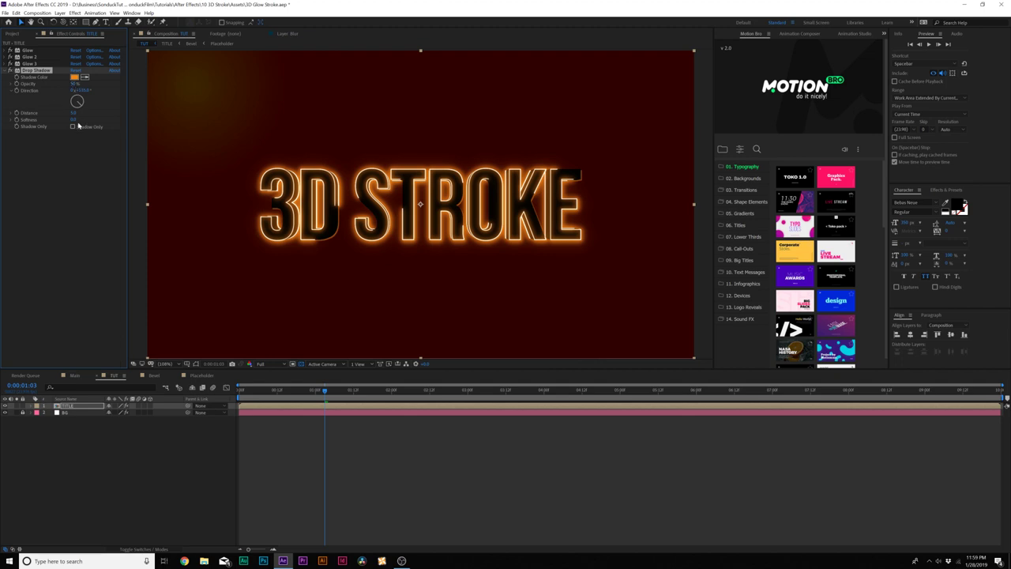
Set the Drop Shadow's Distance to 0 and raise its Softness and Opacity to spread an orange haze around the title
left_click_drag(75, 119, 243, 132)
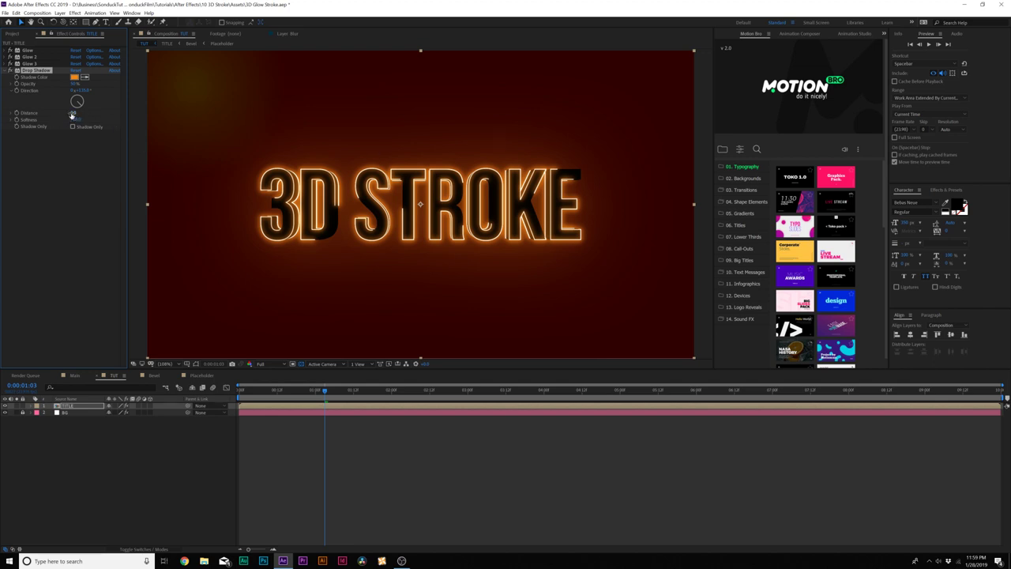
left_click_drag(74, 84, 95, 88)
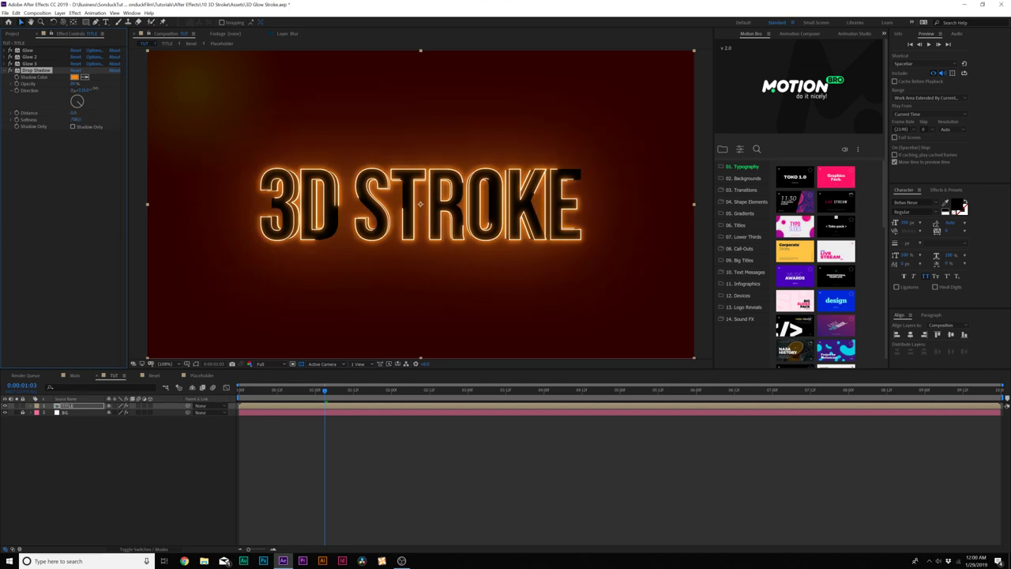
scroll(208, 212, "up", 1)
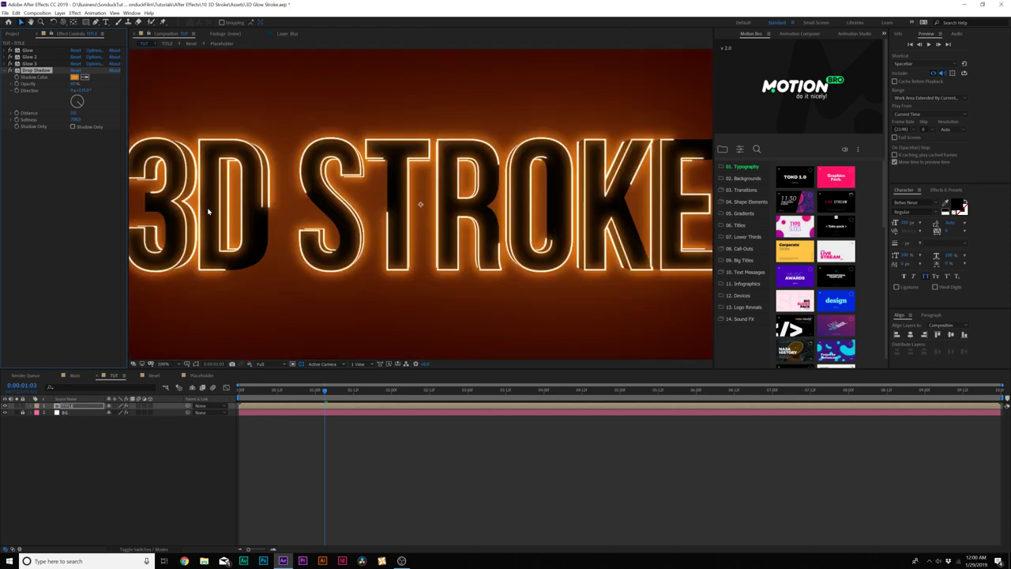
scroll(207, 212, "down", 1)
Duplicate the Drop Shadow effect and change the copy's Shadow Color to a dark orange-brown
left_click(35, 75)
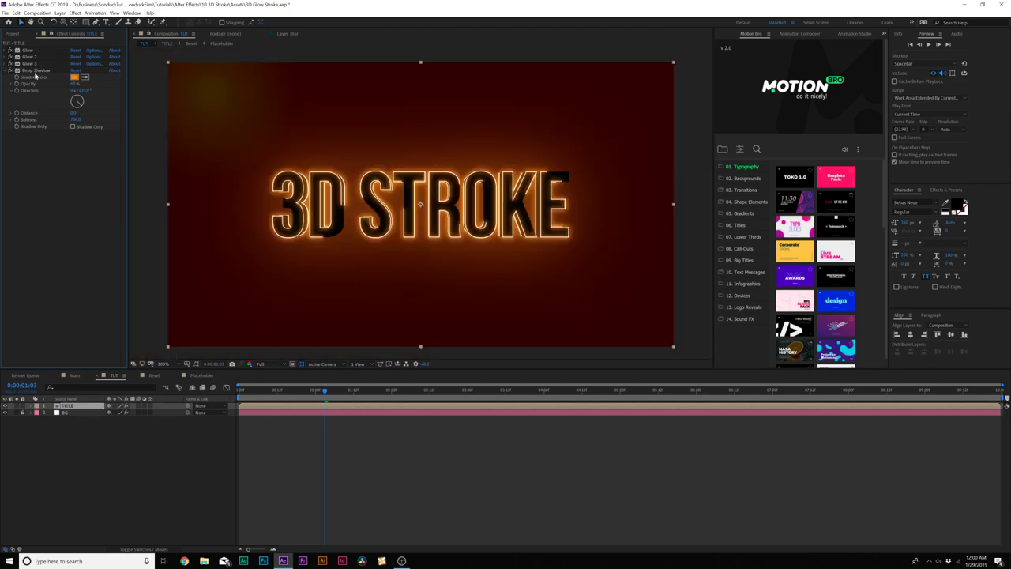
left_click(36, 71)
key("ctrl+d")
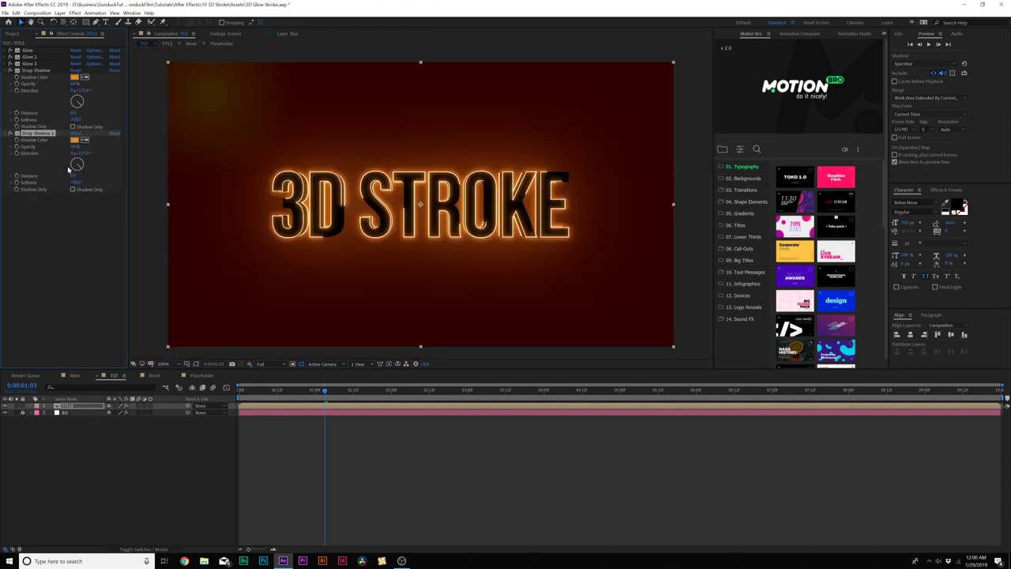
left_click(74, 140)
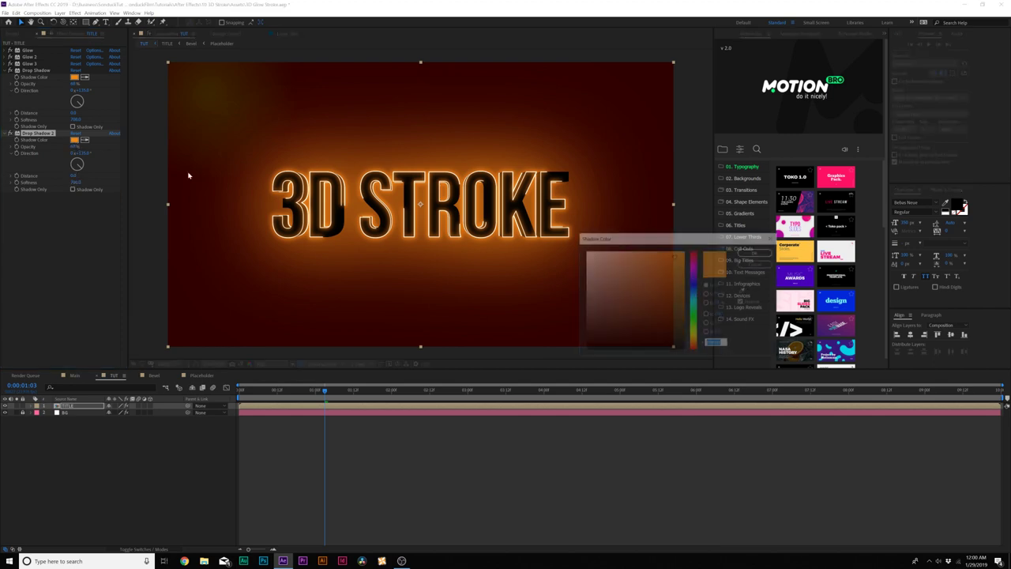
left_click_drag(653, 295, 678, 316)
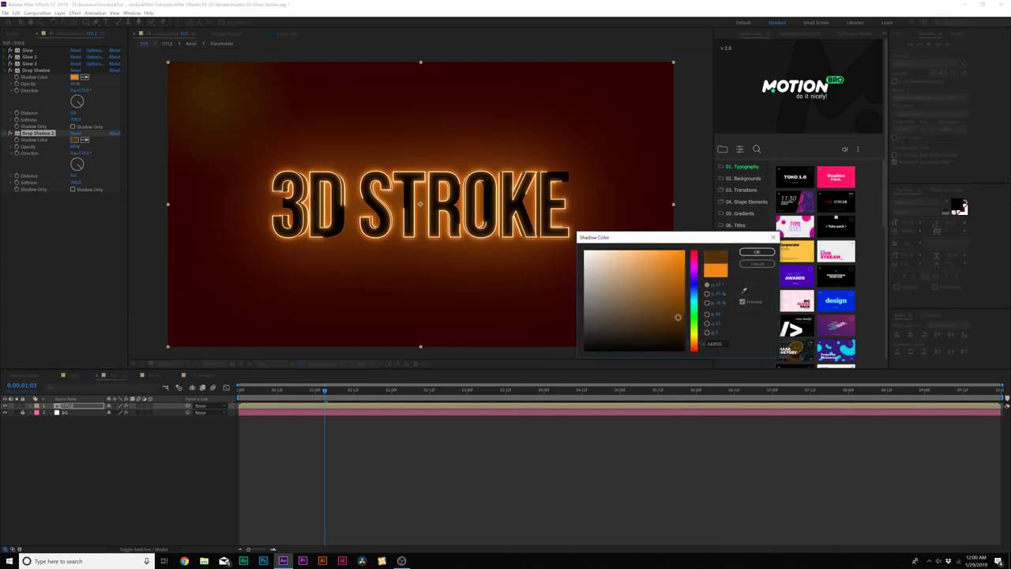
left_click(751, 252)
Reduce the Softness of the second Drop Shadow, adjust its Opacity, and preview the animation
left_click(76, 181)
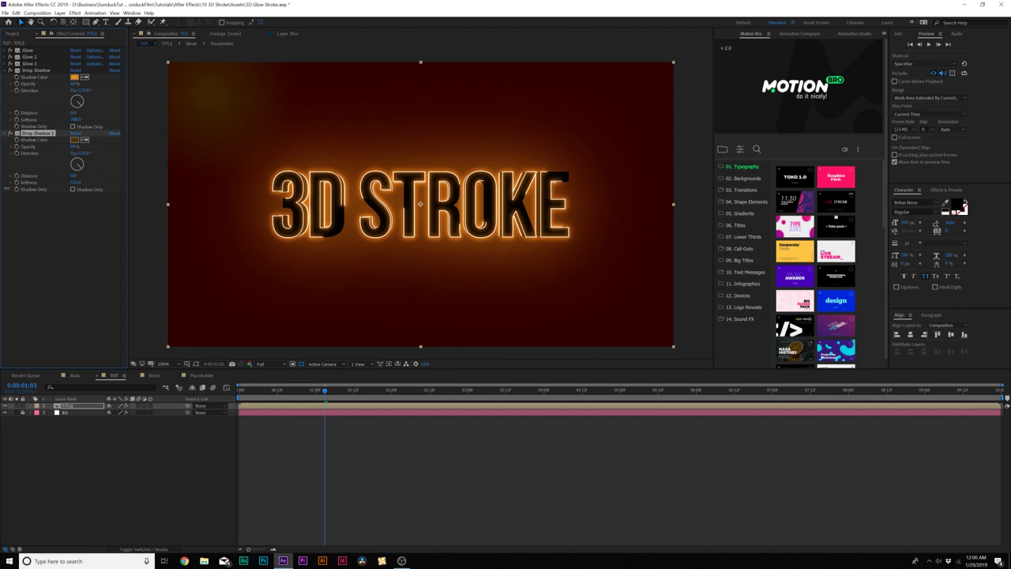
left_click(81, 182)
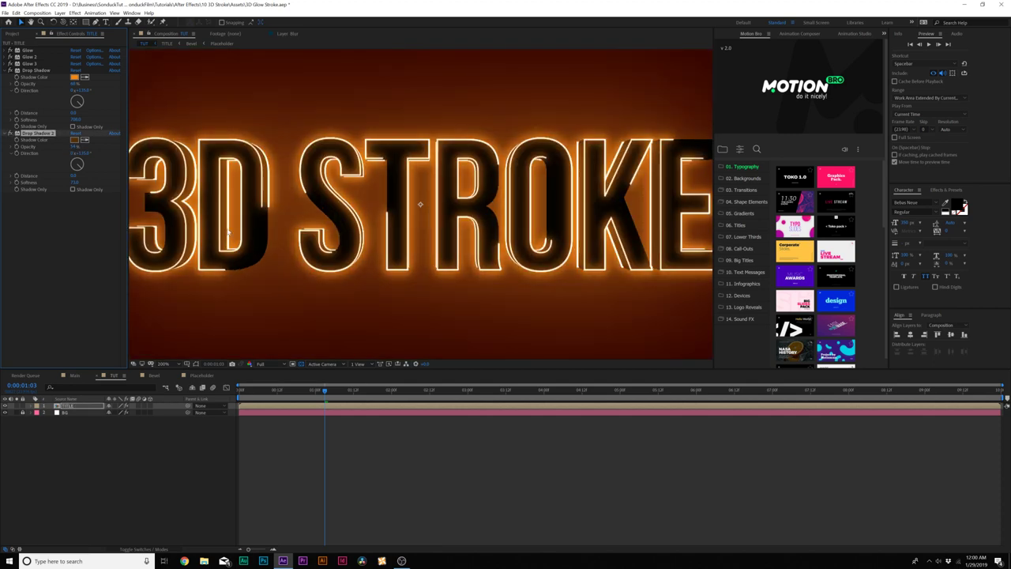
key("space")
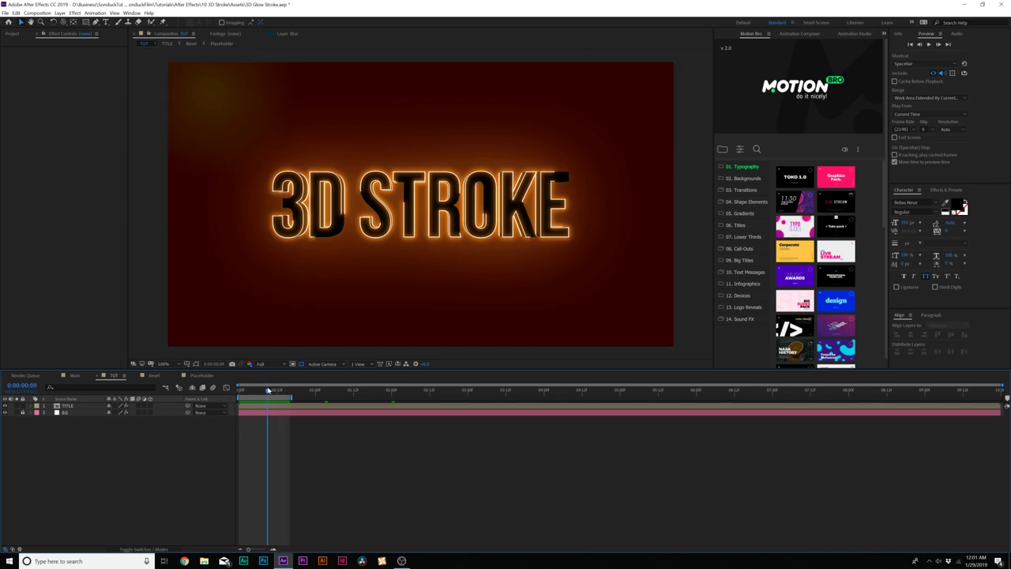
Add a new camera layer to the TUT composition
left_click(60, 13)
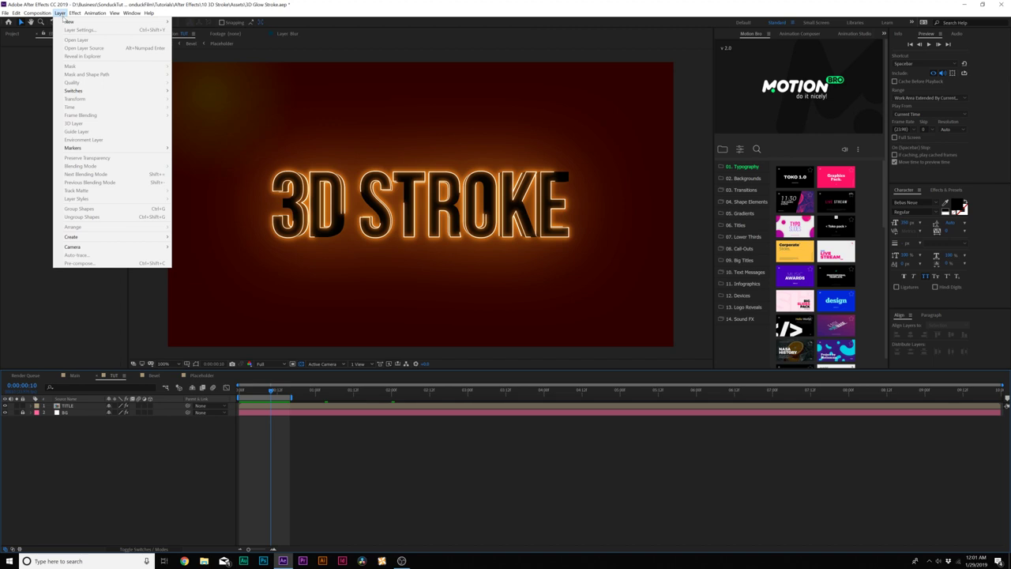
mouse_move(71, 21)
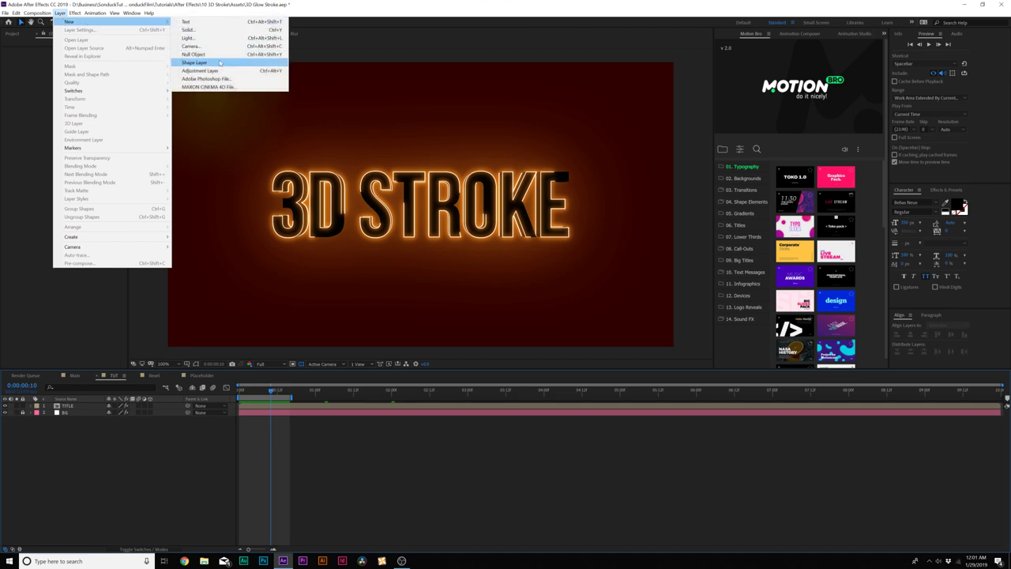
left_click(209, 46)
left_click(325, 274)
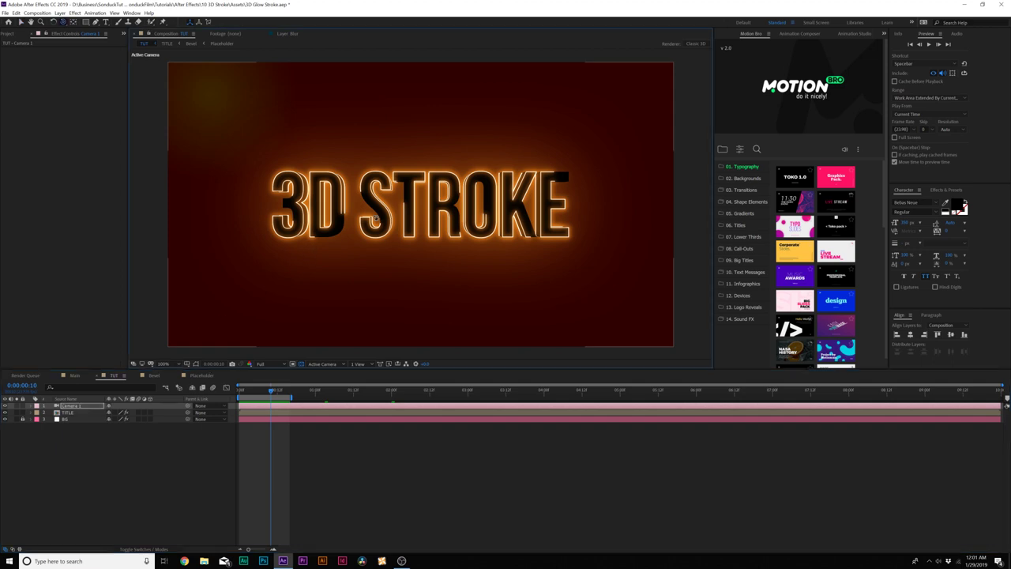
Make TITLE a 3D layer with Collapse Transformations enabled, and orbit the camera to view the title's depth
left_click(150, 413)
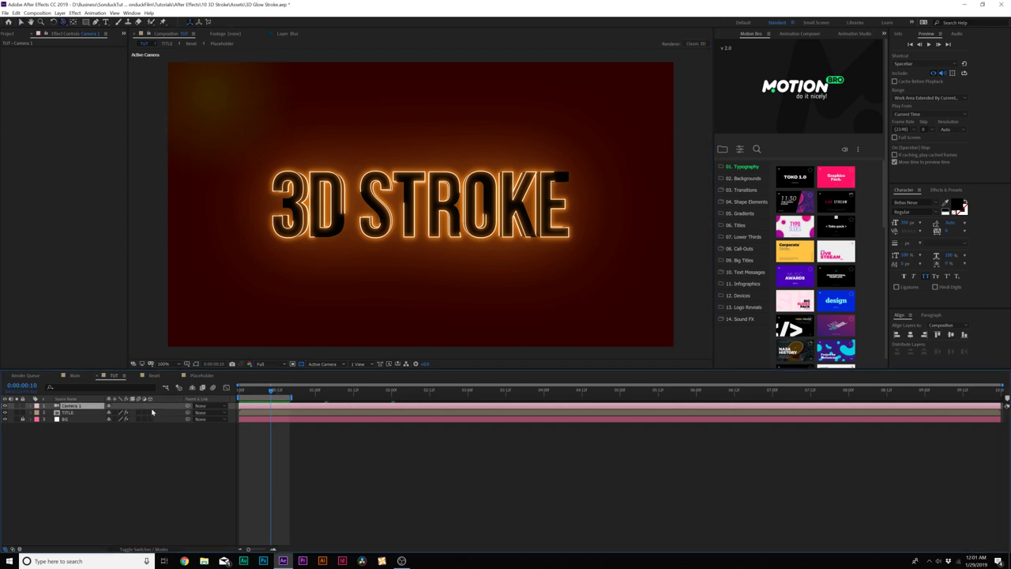
left_click_drag(408, 234, 380, 239)
key("ctrl+z")
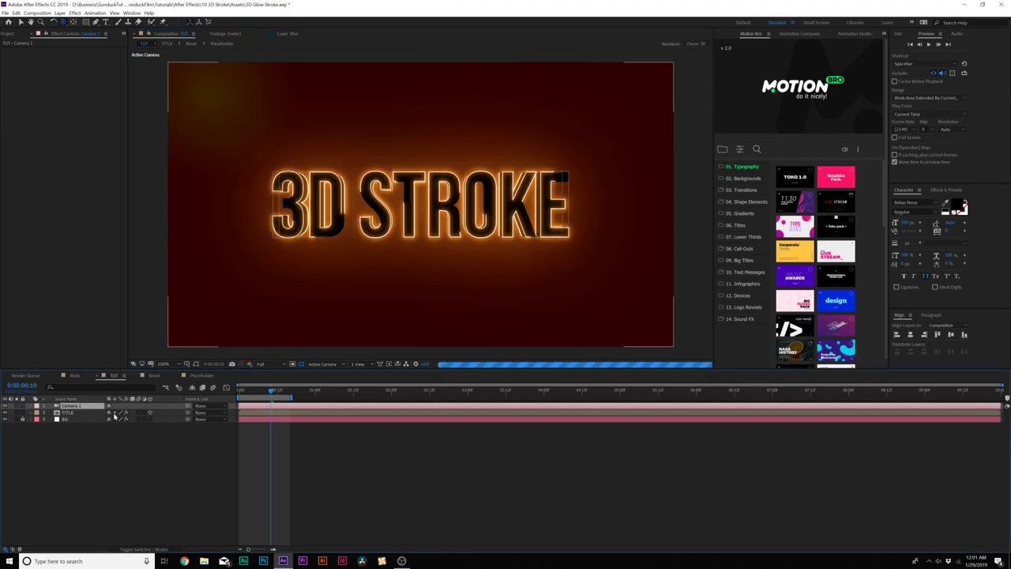
mouse_move(435, 214)
left_mouse_down()
mouse_move(327, 218)
mouse_move(422, 223)
left_mouse_up()
left_click_drag(386, 178, 449, 184)
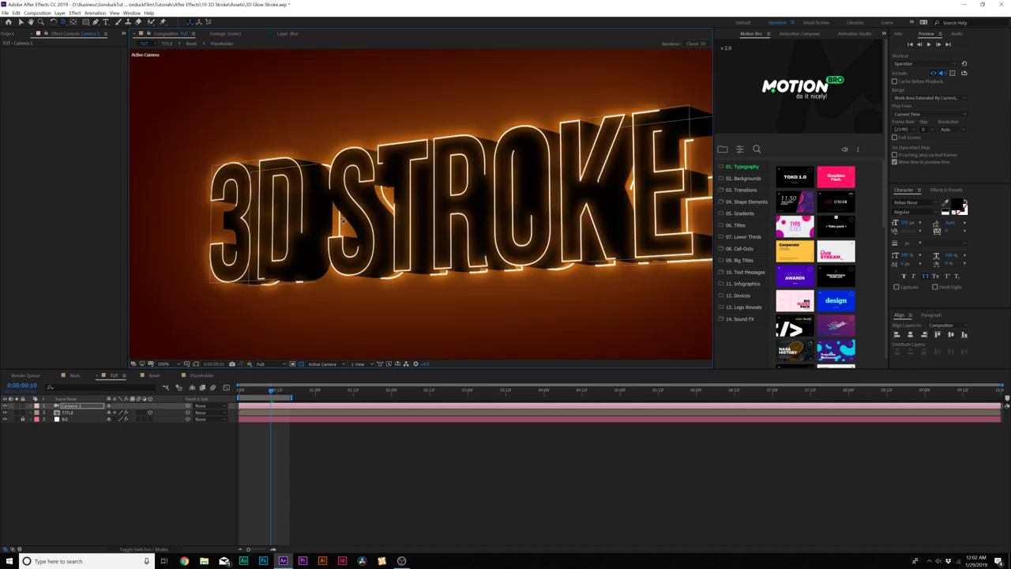
Open the nested TITLE and Bevel compositions and reveal the Position of the last Placeholder layer
double_click(66, 411)
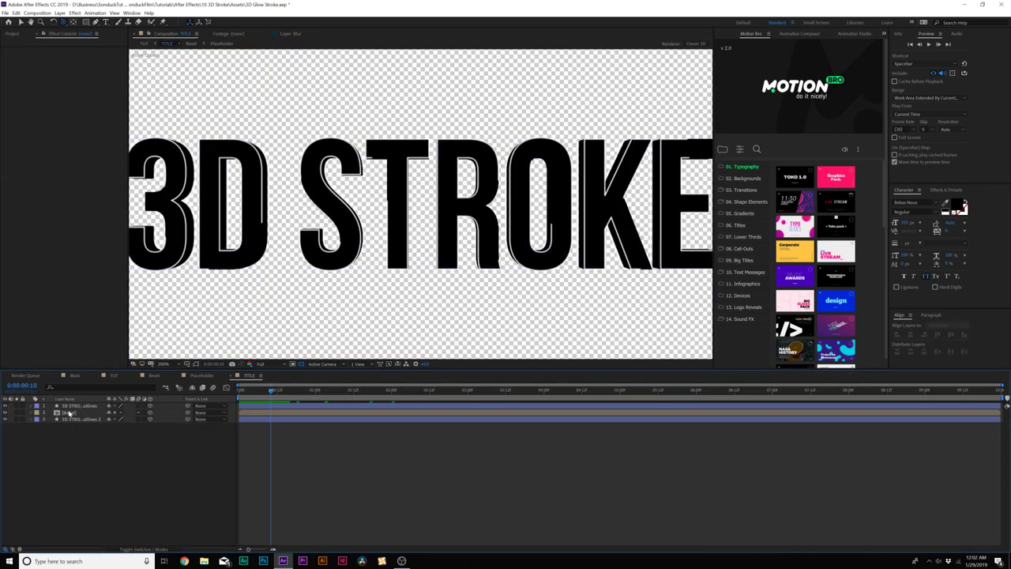
left_click(70, 413)
double_click(69, 413)
scroll(71, 474, "down", 5)
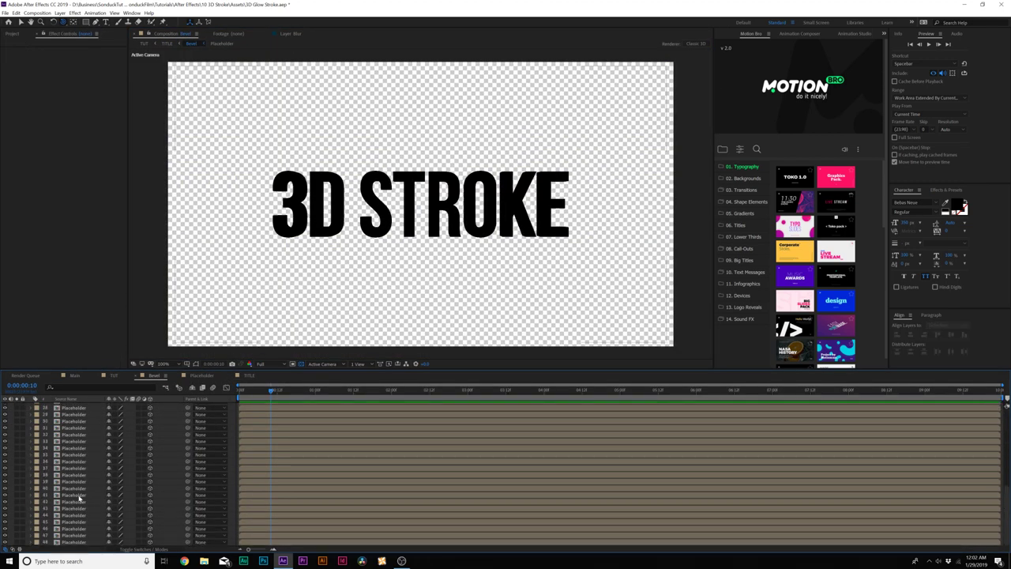
left_click(64, 542)
key("p")
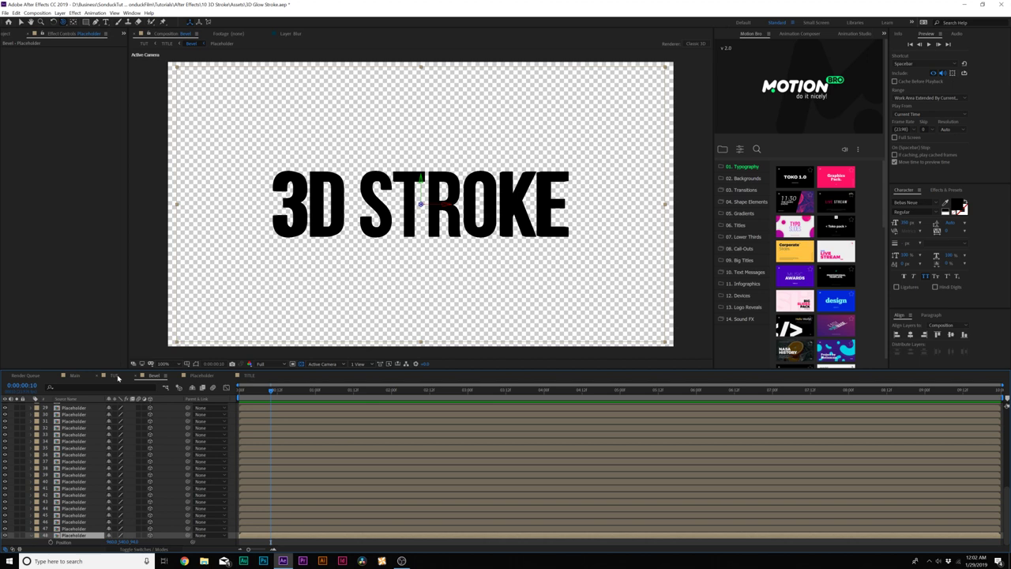
In the TITLE composition, adjust the Z Position of the rear outlines layer to match the bevel's depth, and return to TUT
left_click(242, 377)
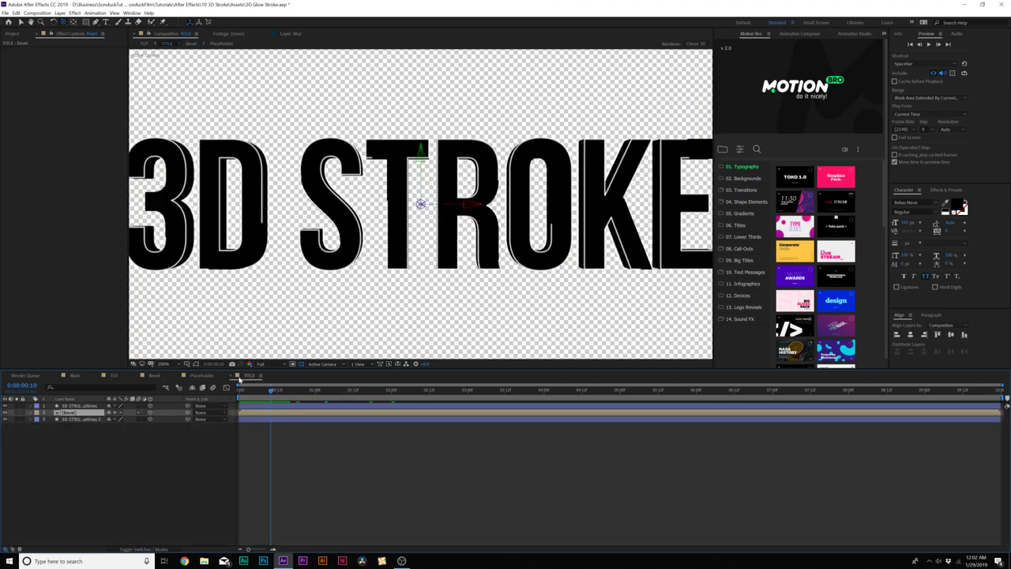
left_click(89, 419)
key("p")
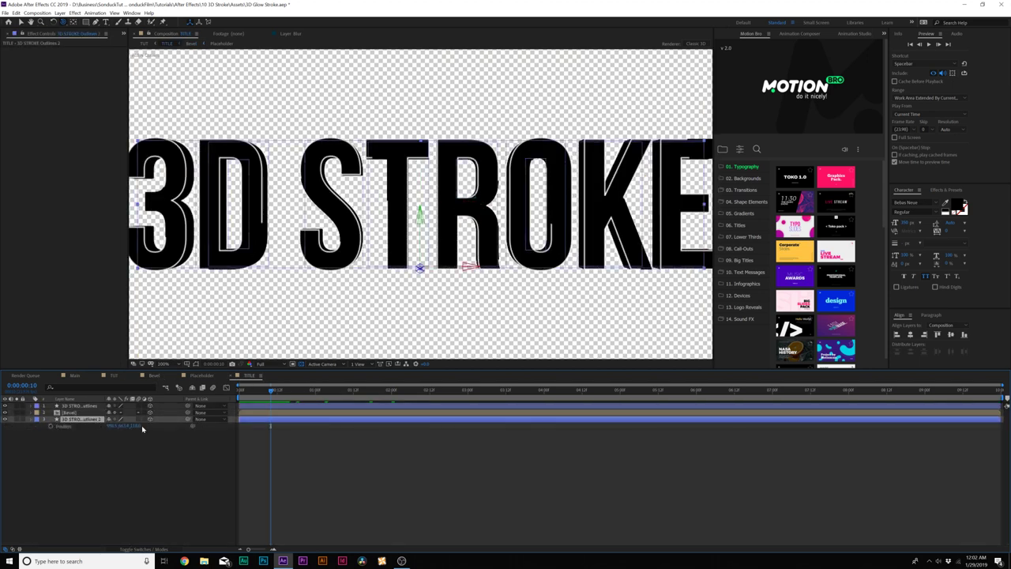
left_click(136, 426)
left_click(133, 467)
left_click(115, 376)
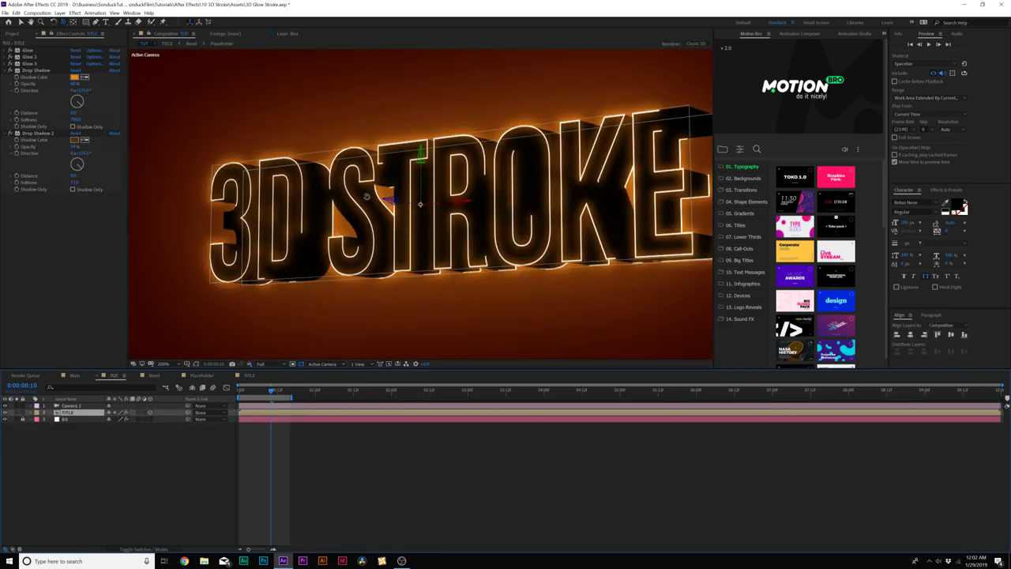
Examine the edges and glow of the finished title in the Main composition up close, and fit the frame in the viewer
scroll(377, 279, "down", 1)
scroll(376, 278, "up", 1)
left_click(79, 375)
scroll(201, 157, "up", 2)
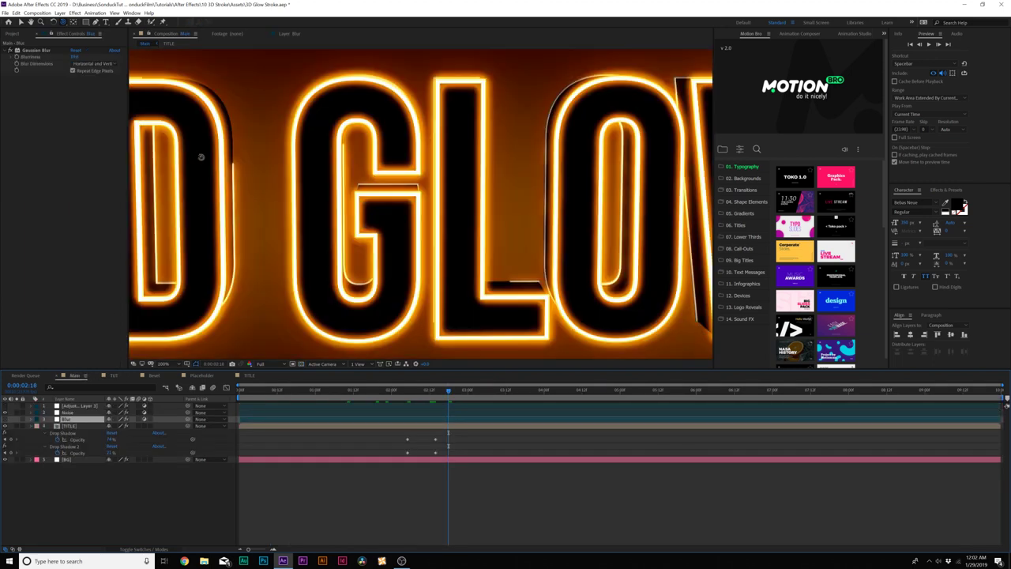
left_click_drag(202, 138, 509, 235)
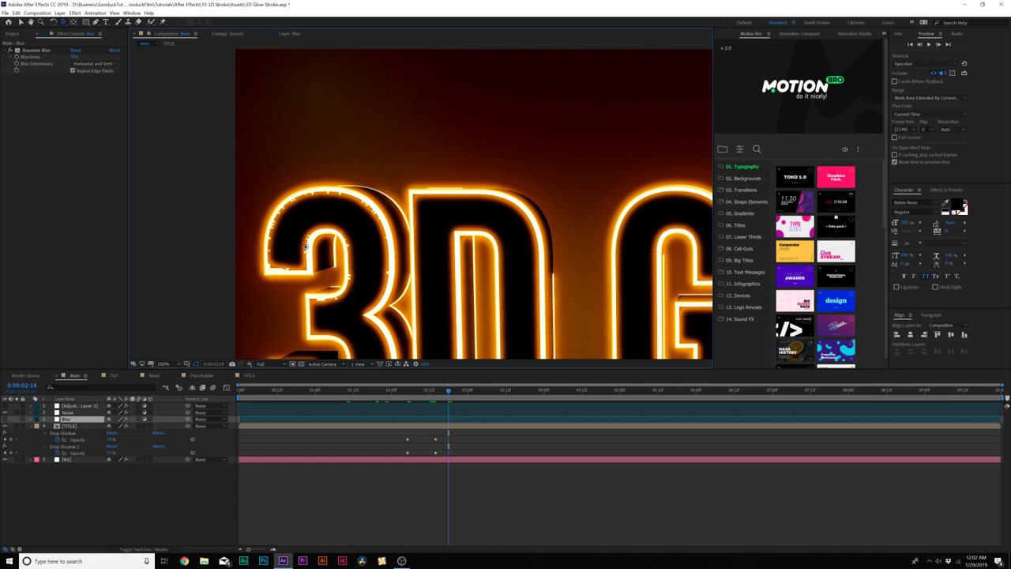
key("comma")
left_click(165, 364)
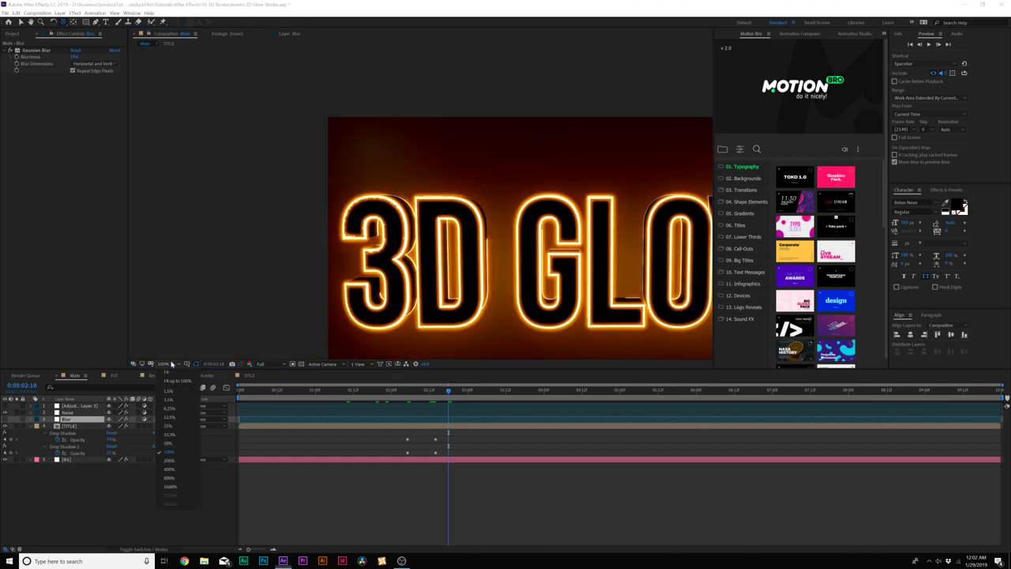
left_click(169, 381)
In the TUT composition, position Camera 1 for a close, angled view of the title and reveal its transform properties
left_click(114, 376)
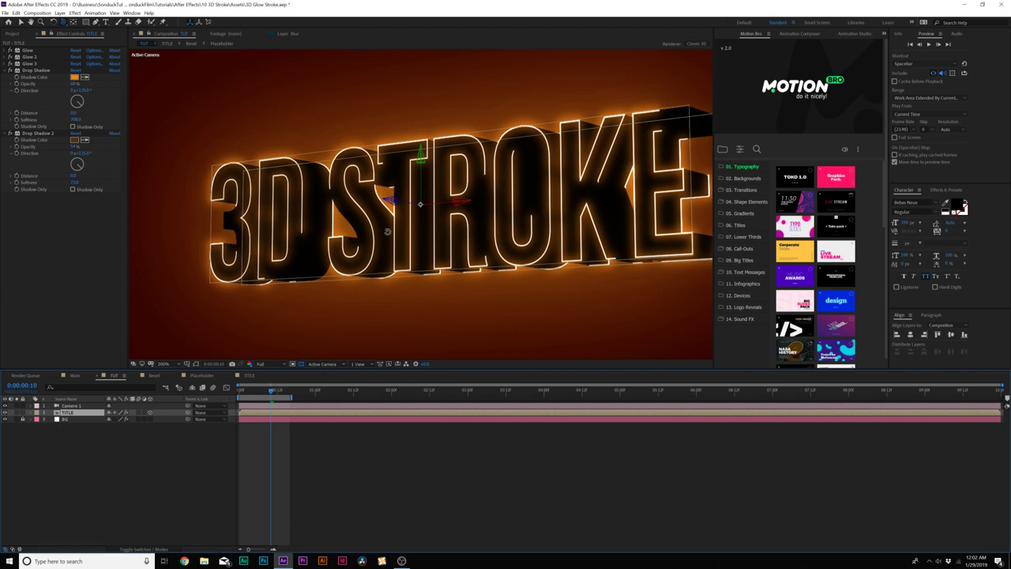
left_click(32, 406)
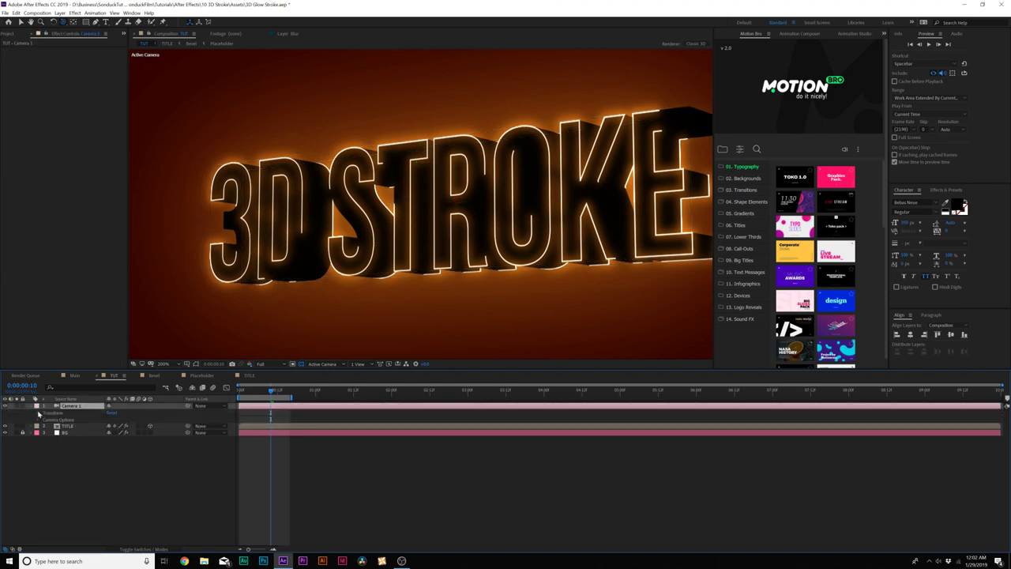
scroll(351, 232, "down", 1)
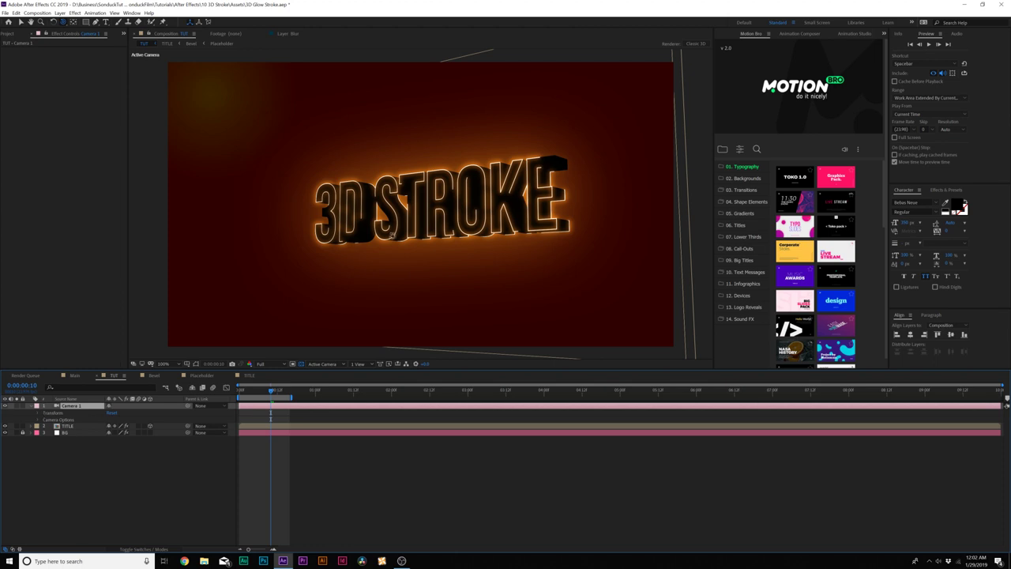
left_click_drag(390, 213, 445, 210)
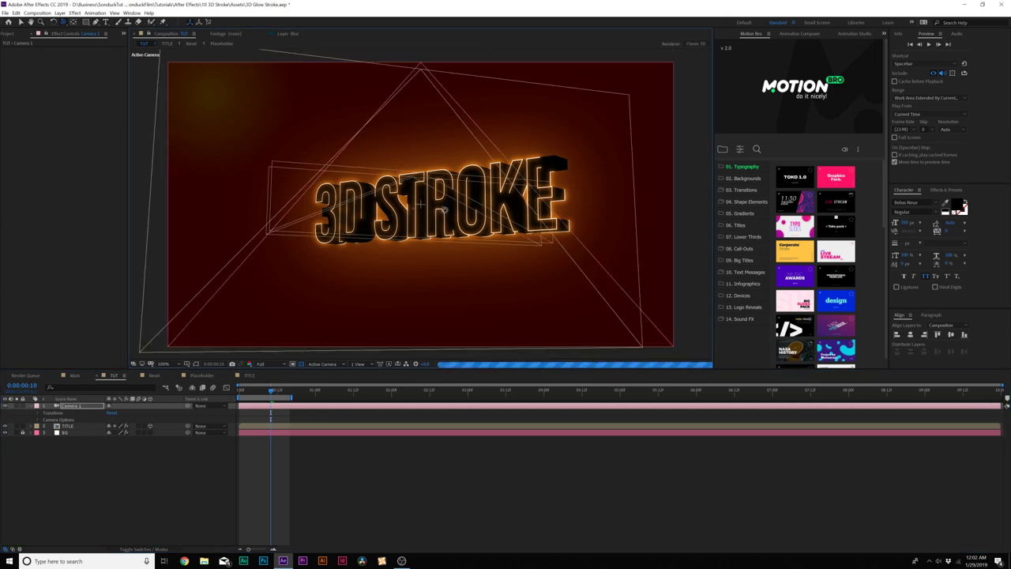
left_click_drag(458, 204, 416, 207)
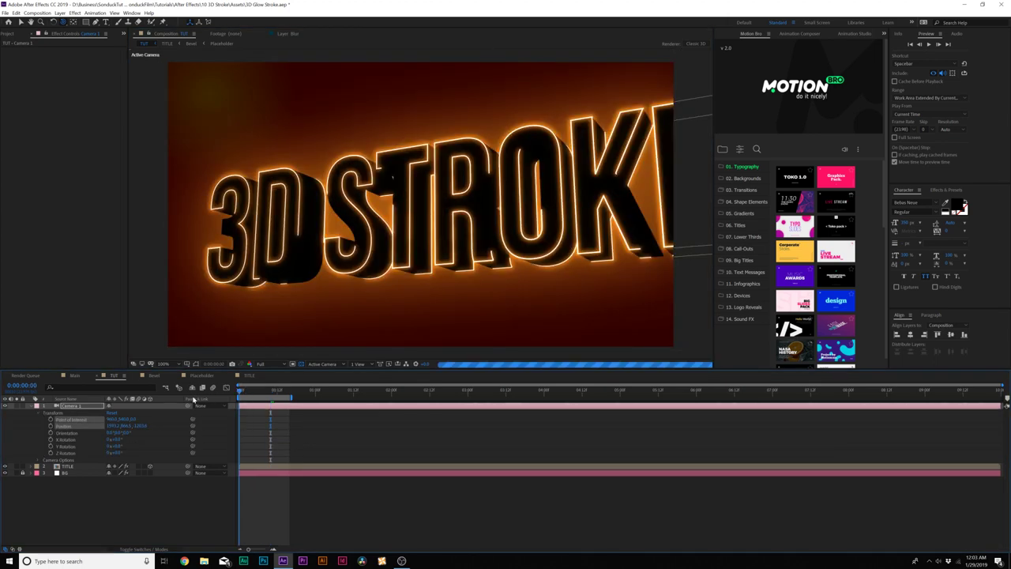
Keyframe the camera's Point of Interest and Position at the start, and move the camera to a more frontal view at 0:00:05:01
left_click(50, 426)
left_click(50, 420)
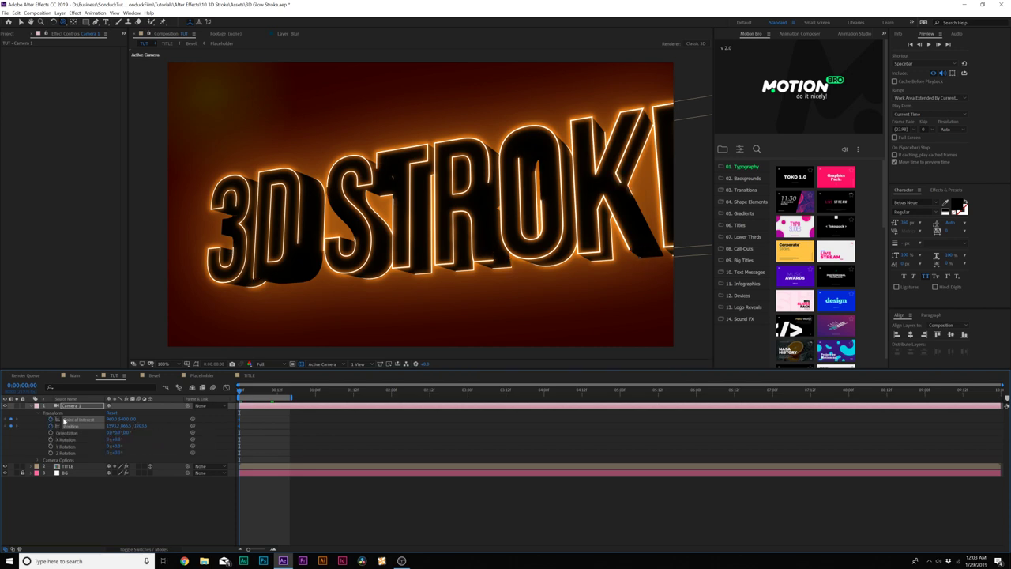
left_click_drag(326, 391, 602, 394)
left_click_drag(422, 225, 441, 240)
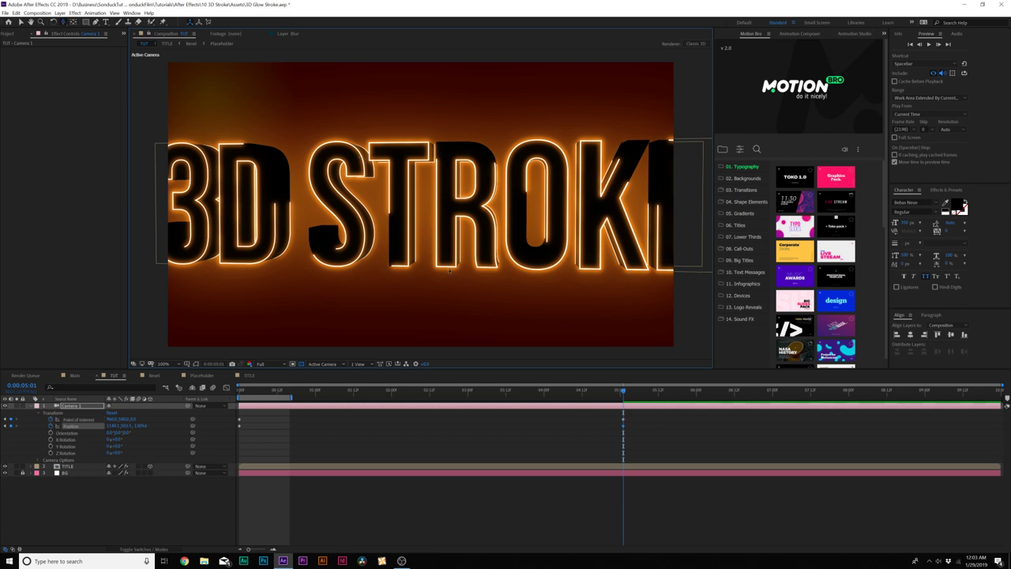
left_click_drag(450, 270, 451, 272)
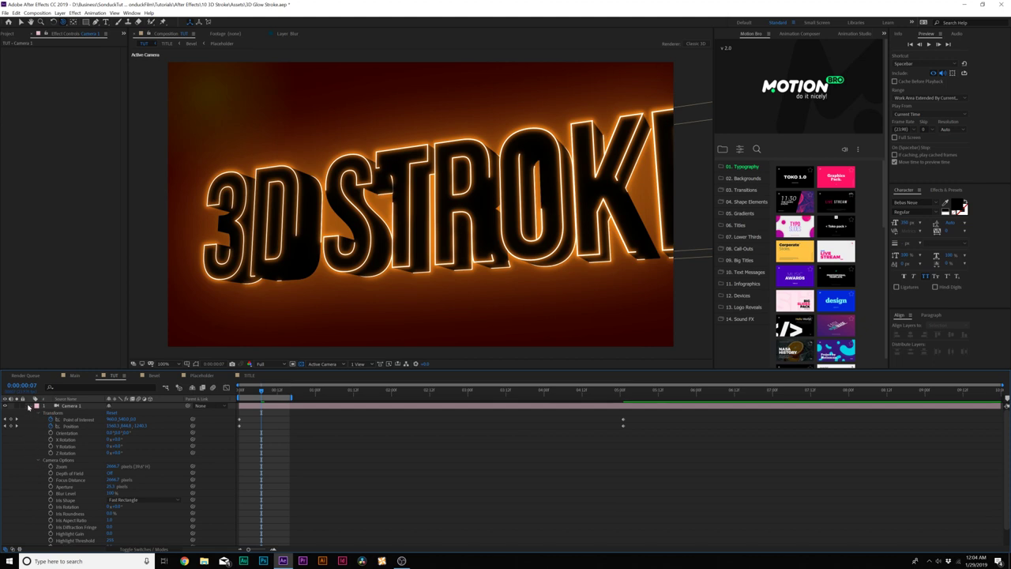
Add an adjustment layer above the camera, apply Gaussian Blur to it, and raise the Blurriness until the title looks soft
left_click(33, 410)
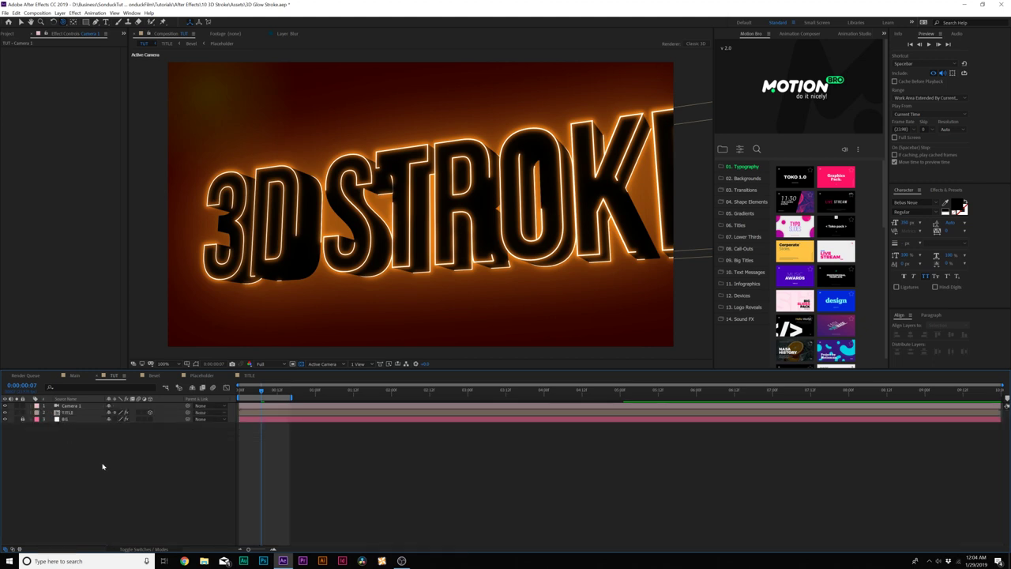
left_click(60, 14)
mouse_move(69, 22)
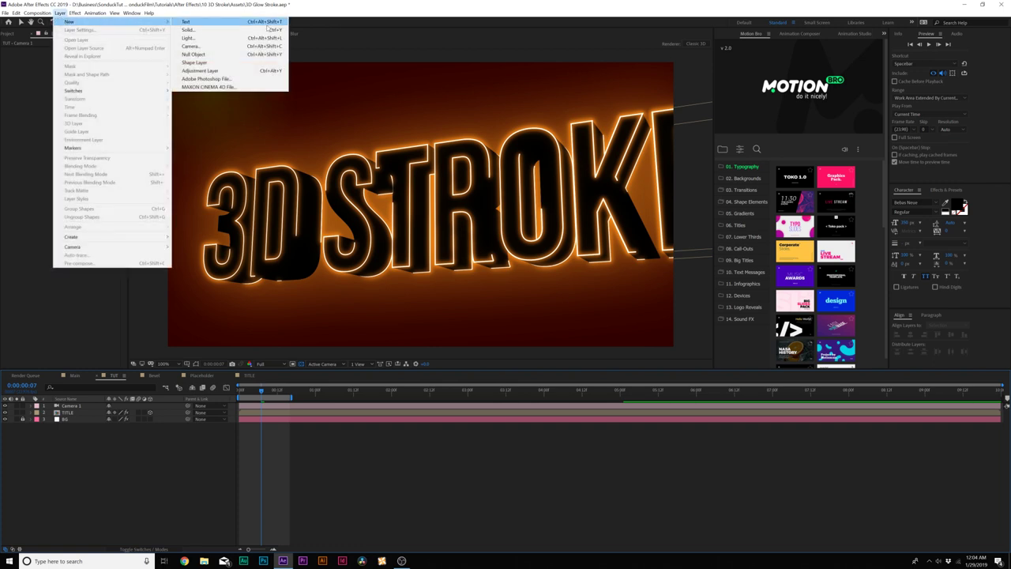
left_click(232, 74)
left_click(75, 13)
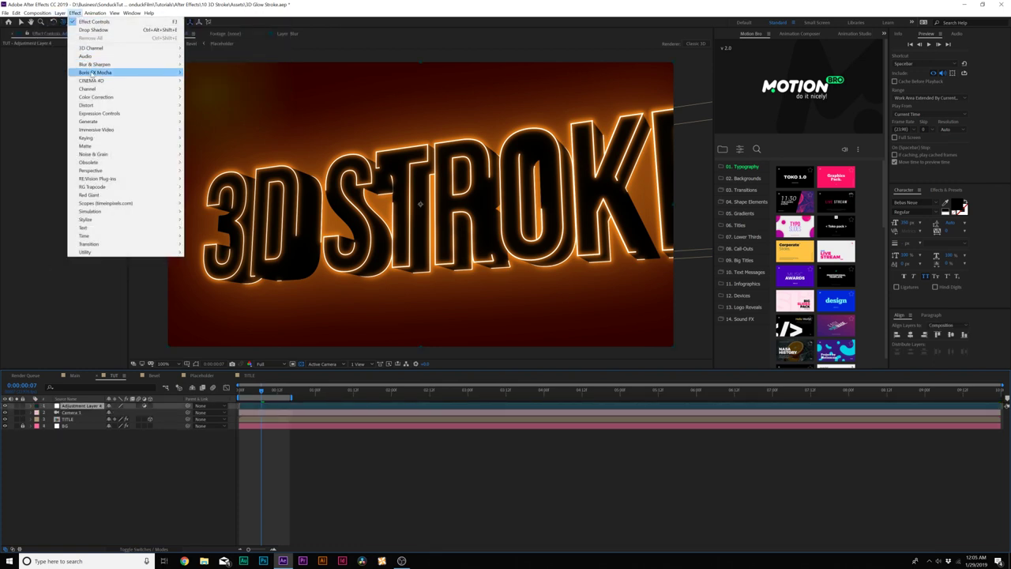
mouse_move(94, 64)
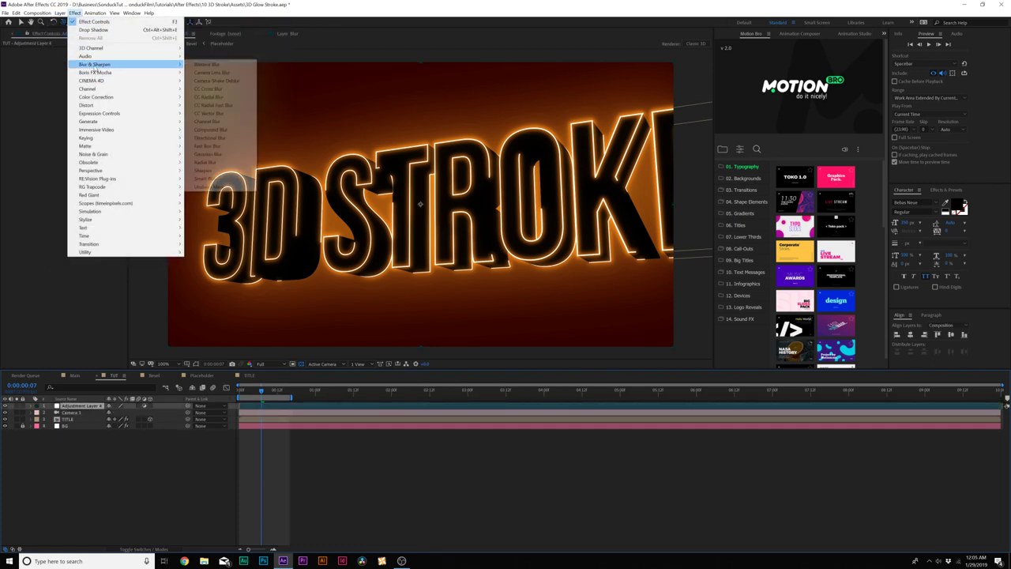
left_click(214, 154)
left_click_drag(97, 57, 145, 68)
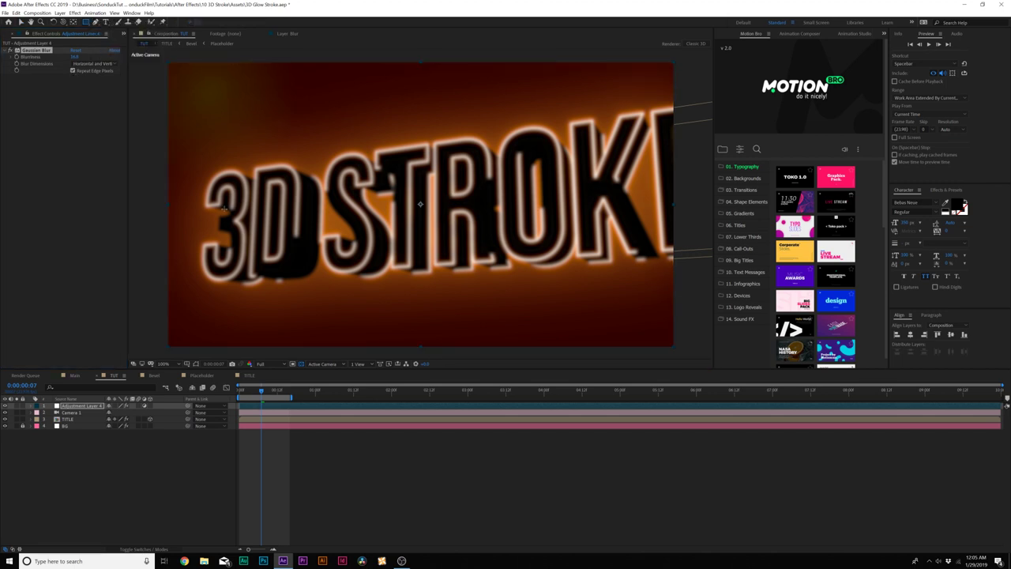
Draw a wide rectangular mask across the middle of the title on the adjustment layer, set it to Subtract, and reveal its Mask Feather
key("comma")
left_click_drag(287, 188, 603, 225)
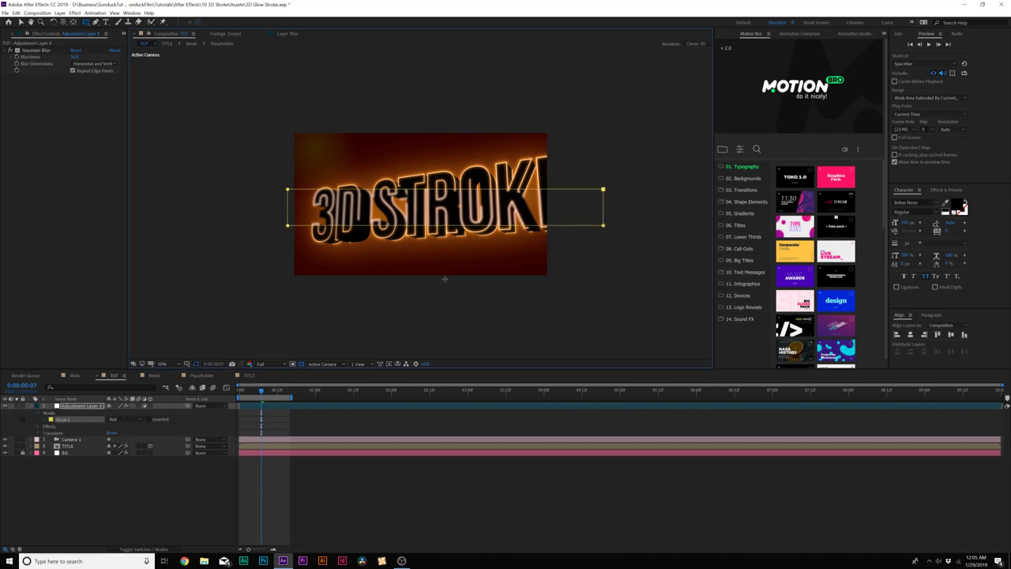
left_click(123, 419)
left_click(126, 443)
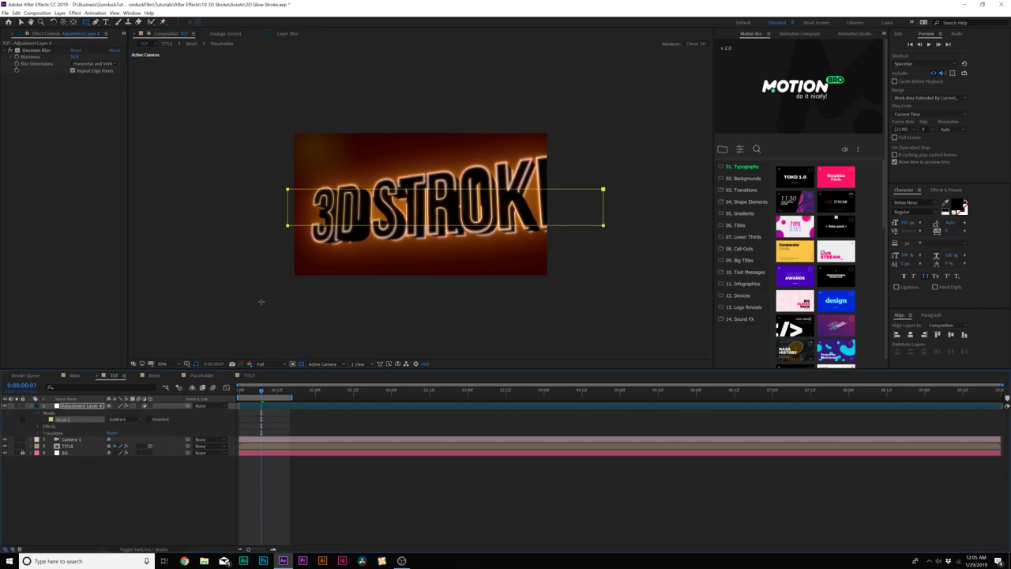
key("period")
key("f")
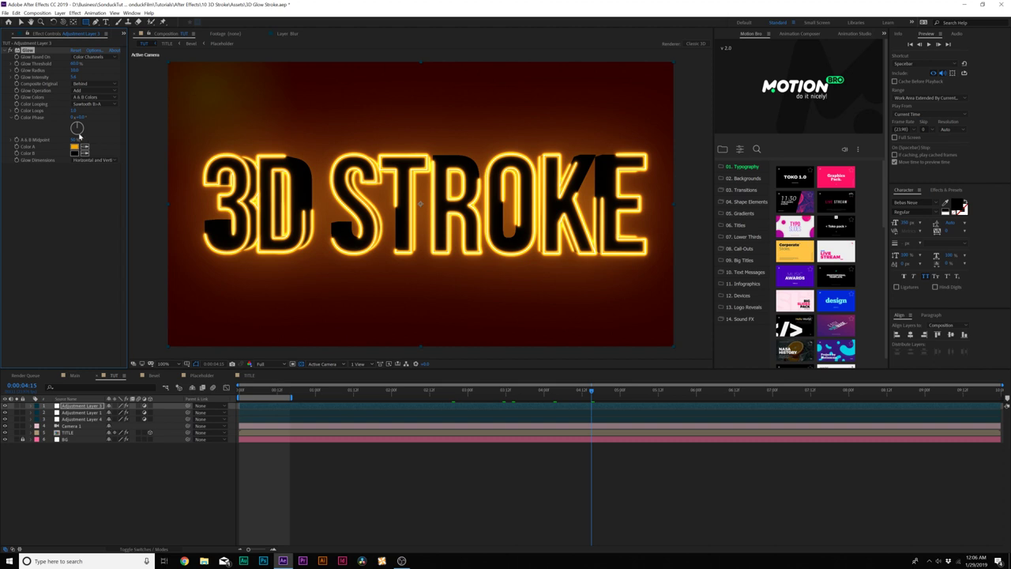
Compare the title with and without the top adjustment layer's Glow by toggling the effect and the layer's visibility
left_click(11, 51)
left_click(11, 50)
left_click(5, 407)
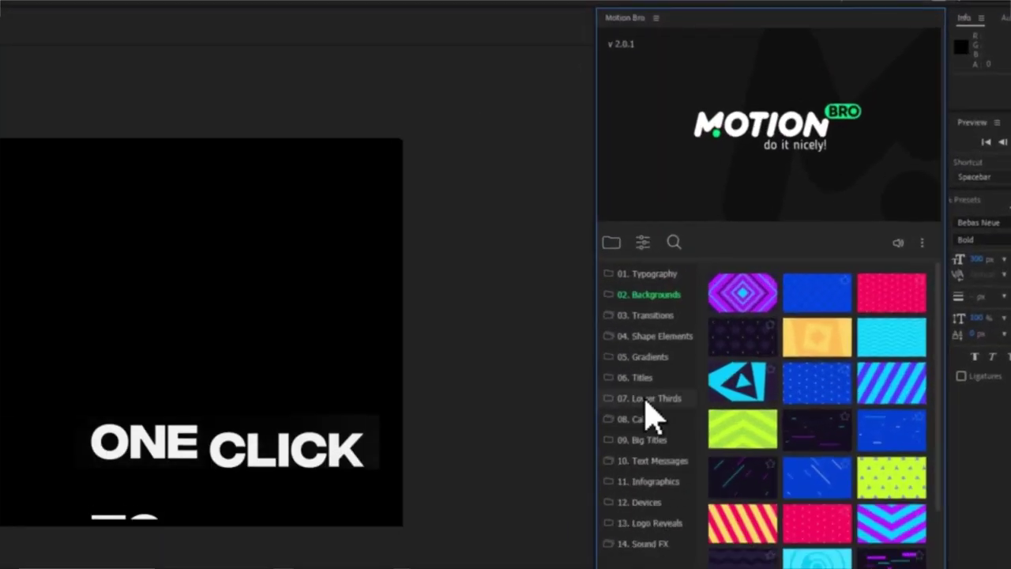
Browse the Motion Bro Typography presets and add the white "Toko." slide to the composition
left_click(741, 172)
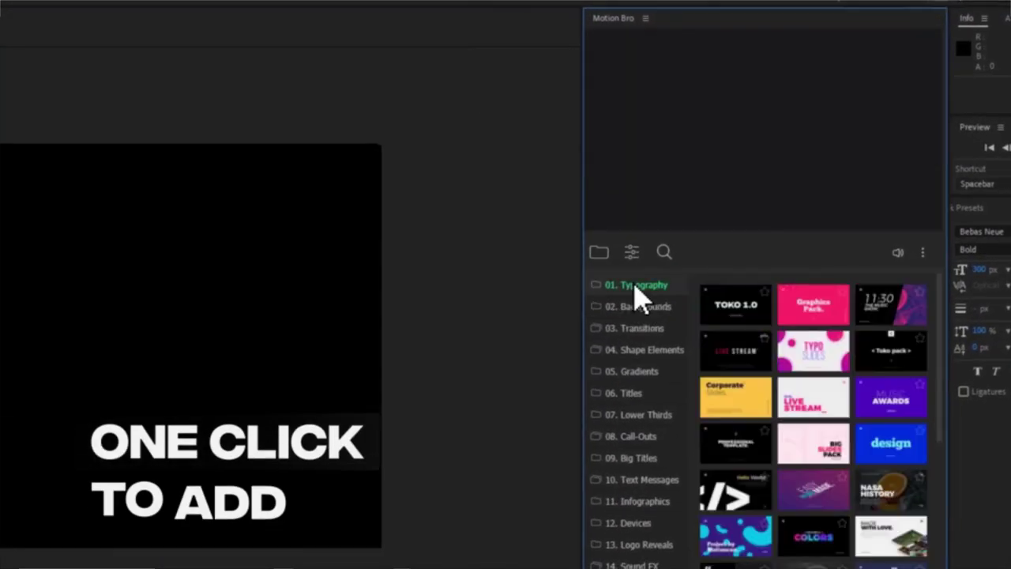
left_click_drag(925, 218, 926, 232)
left_click_drag(940, 291, 932, 320)
mouse_move(893, 314)
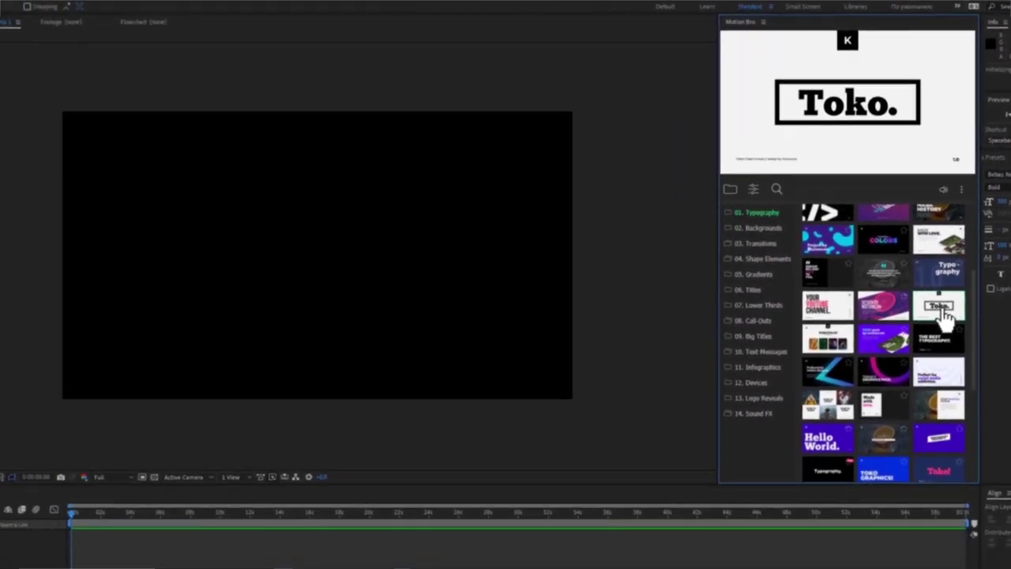
left_click(876, 438)
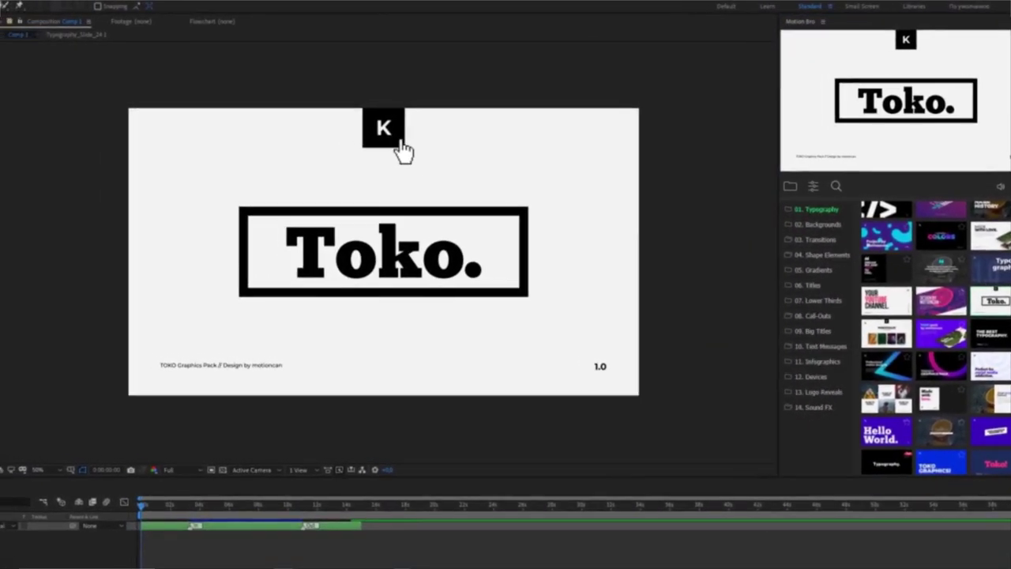